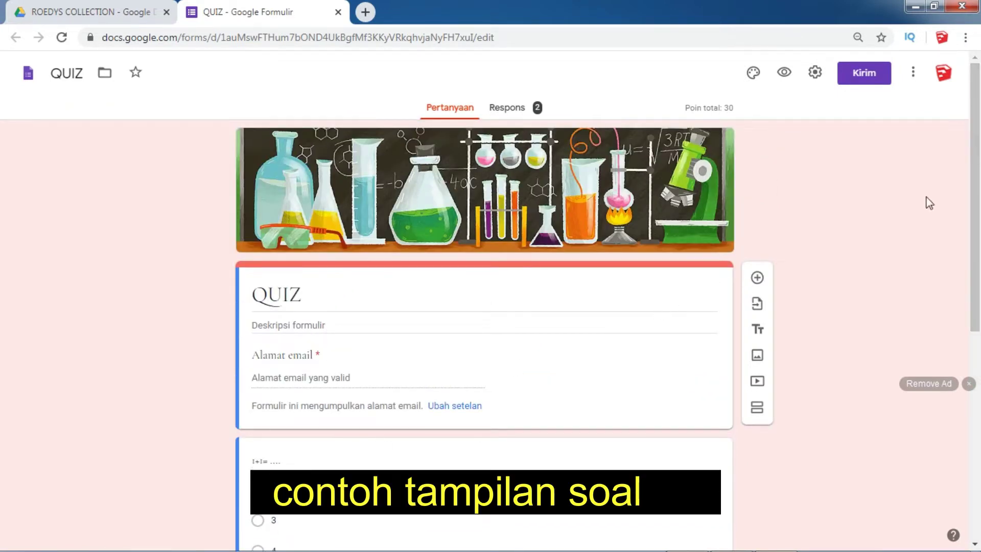
# Step: Look through the questions of the example QUIZ form and close it to return to the Drive folder
pyautogui.moveTo(979, 152); pyautogui.dragTo(980, 157)
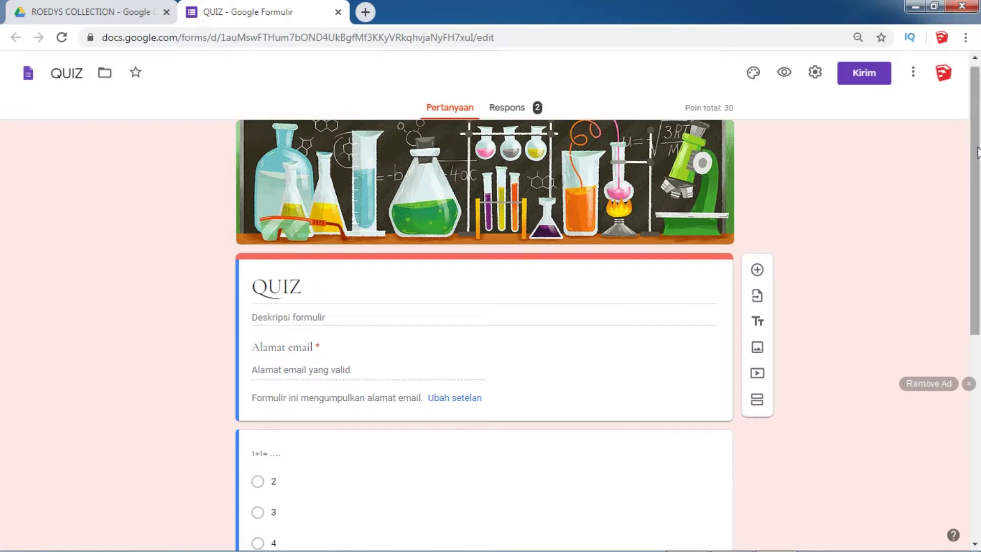
pyautogui.moveTo(978, 152); pyautogui.dragTo(980, 278)
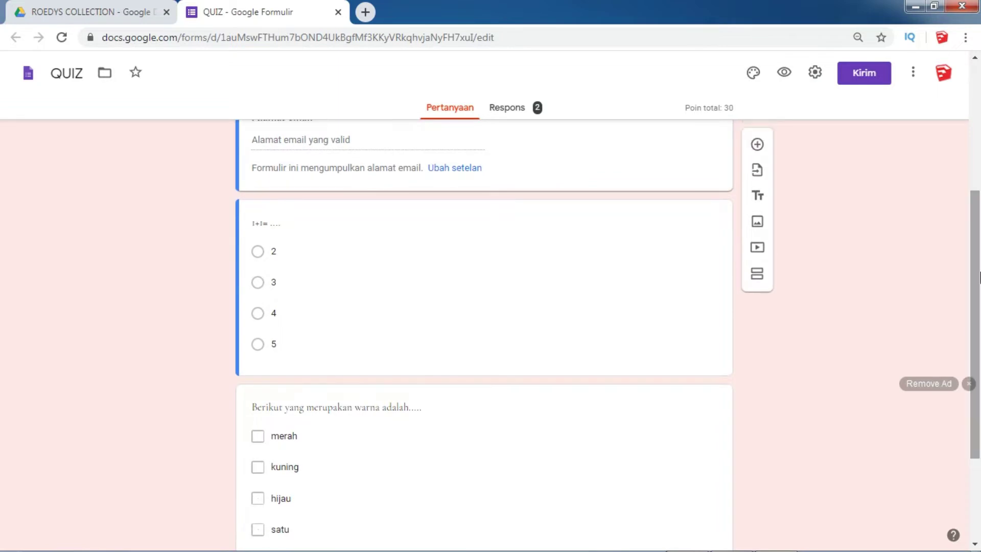
pyautogui.hotkey('ctrl', 'w')
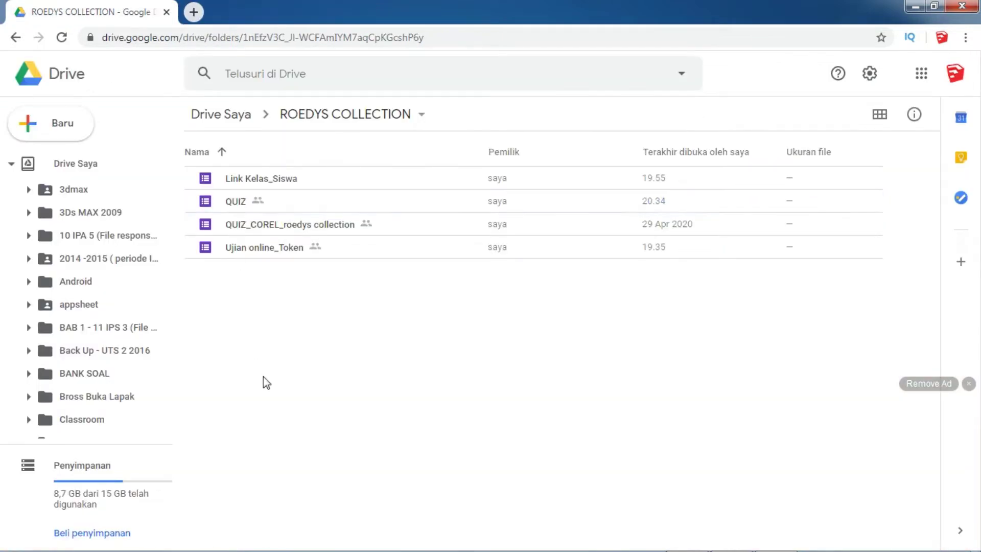
# Step: Create a new blank Google Formulir in the ROEDYS COLLECTION folder
pyautogui.rightClick(262, 376)
pyautogui.click(251, 359)
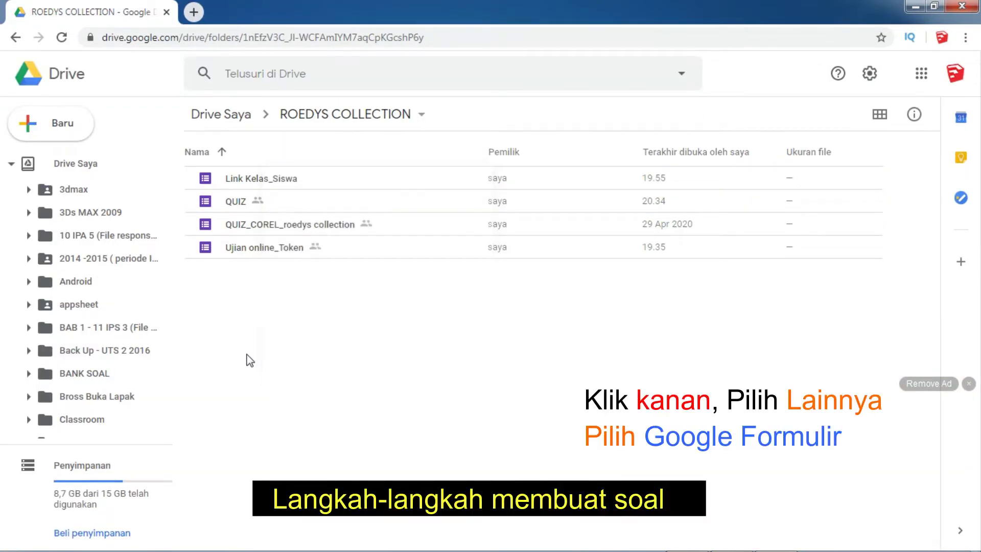
pyautogui.rightClick(250, 360)
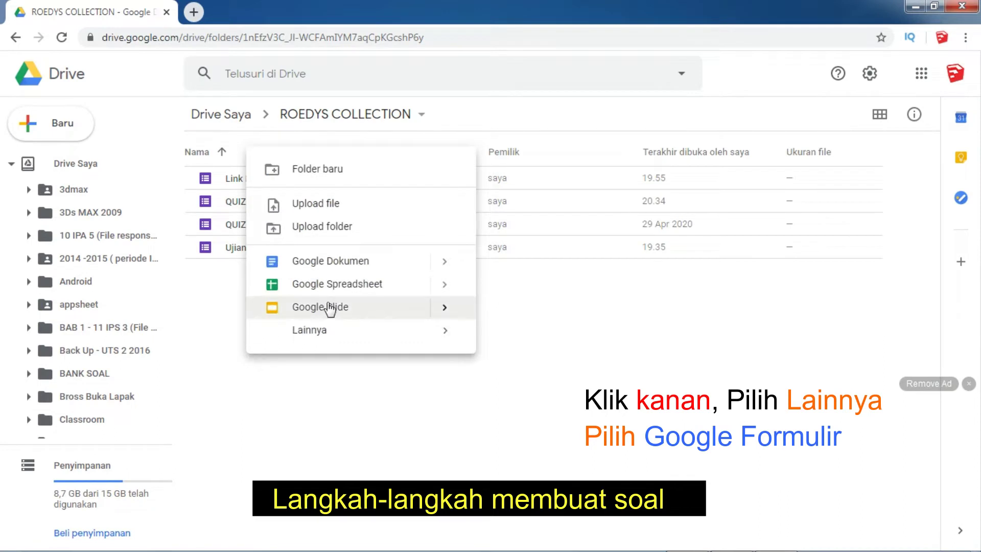
pyautogui.moveTo(324, 331)
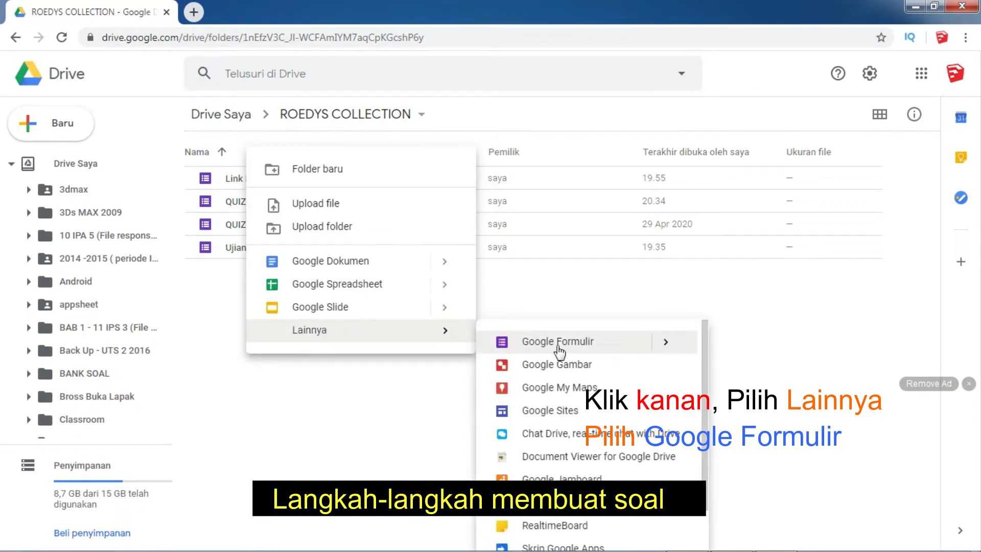
pyautogui.click(559, 351)
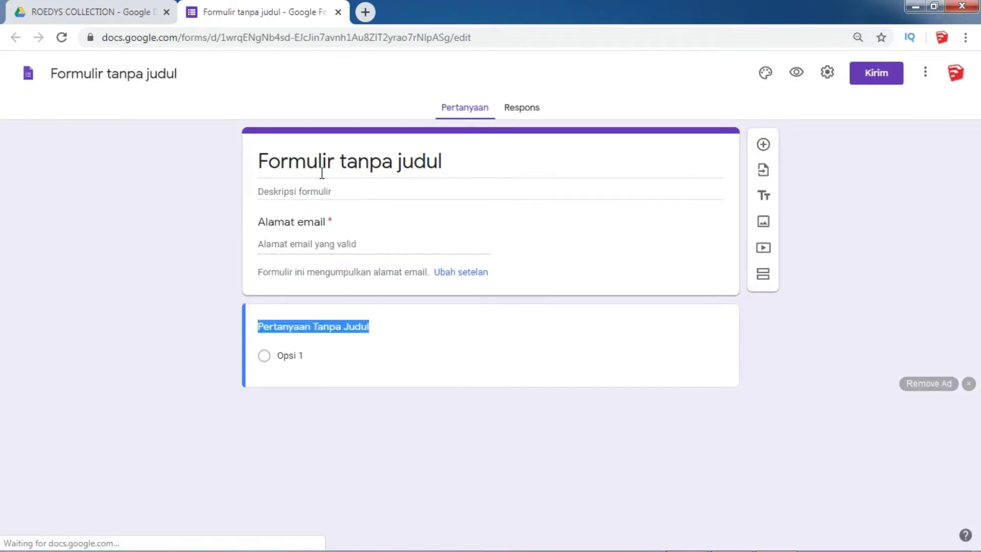
# Step: Title the form QUIZ and give the form file the same name
pyautogui.click(322, 174)
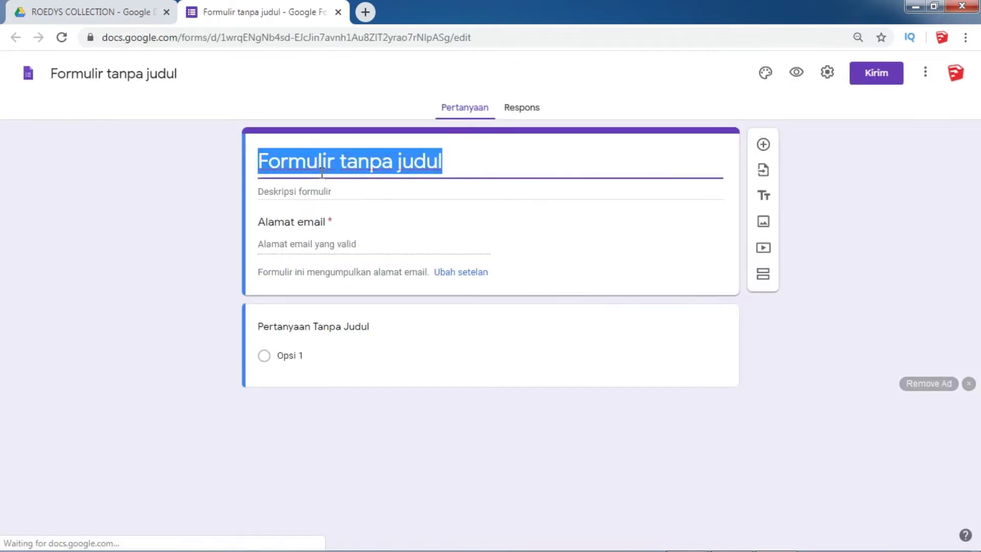
pyautogui.write('QUIZ')
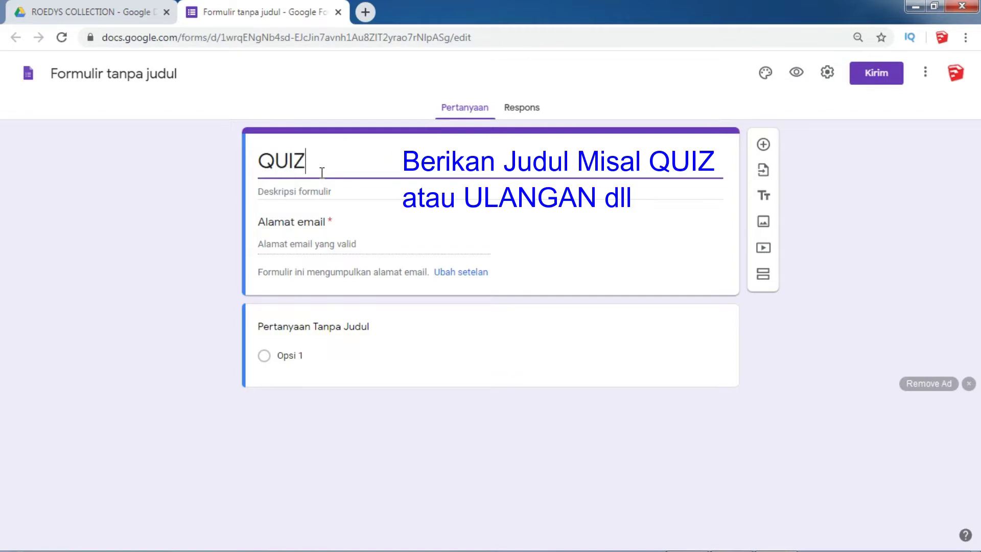
pyautogui.click(104, 74)
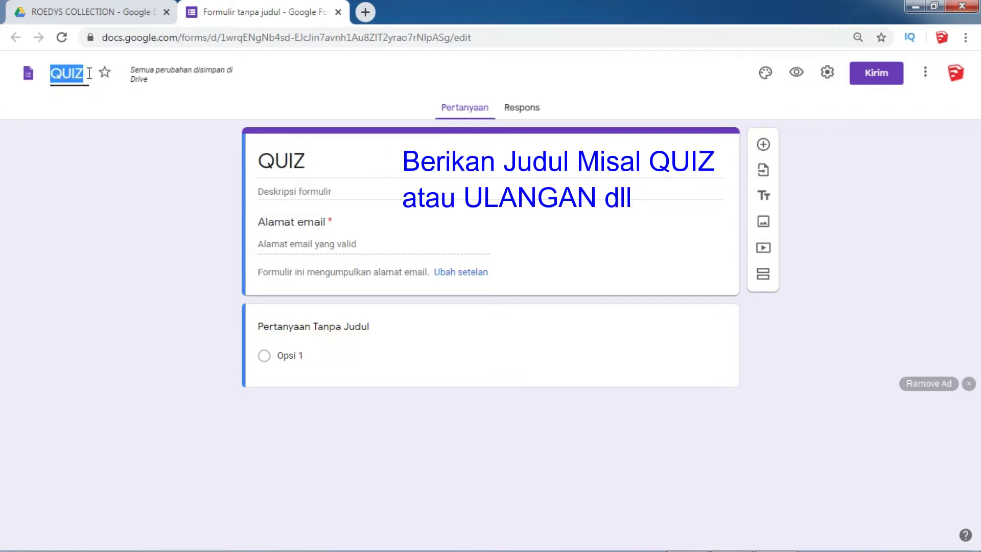
pyautogui.click(89, 73)
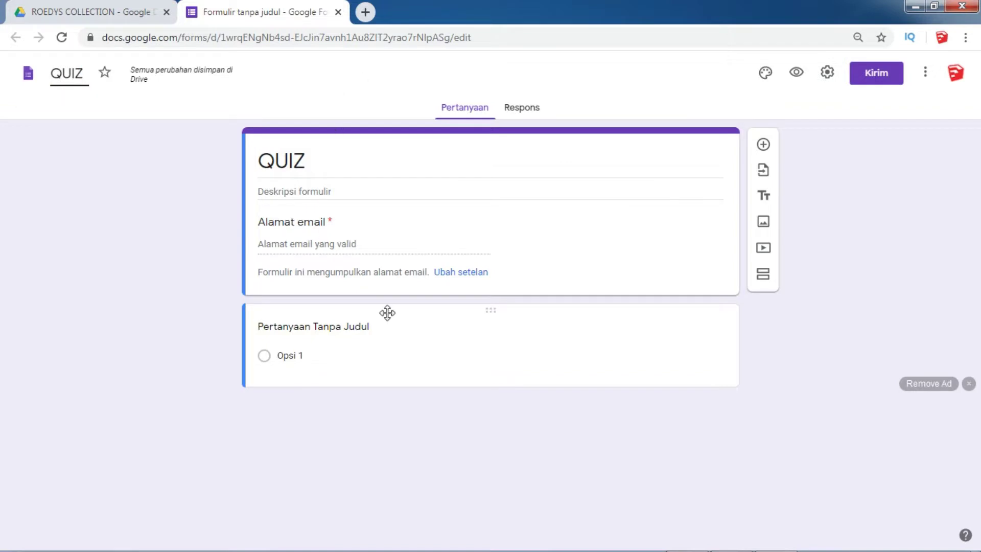
pyautogui.press('Return')
# Step: Enter "1+1= ...." as the text of the first question
pyautogui.click(328, 327)
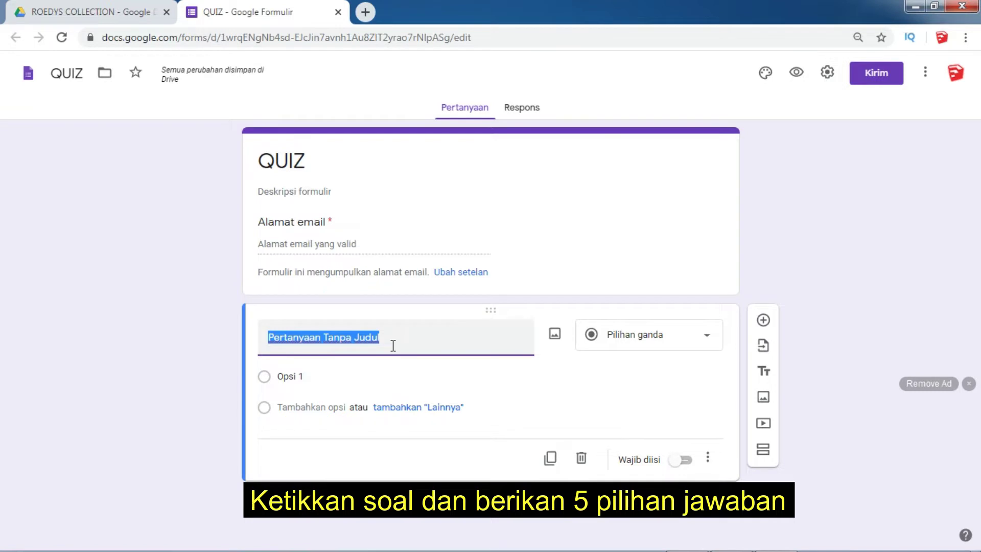
pyautogui.write('1')
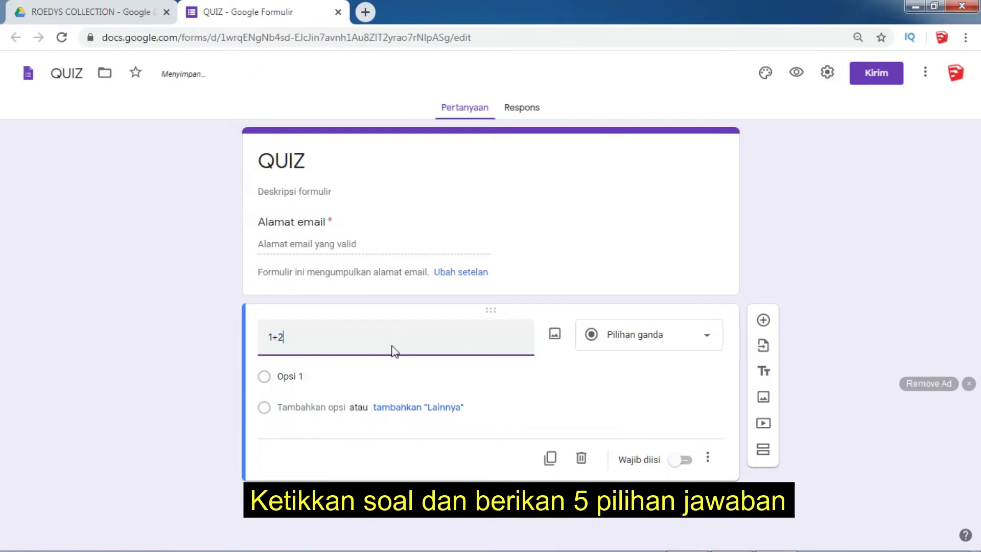
pyautogui.write('+1= ....')
# Step: Give the first question the five answer options 2, 3, 4, 5 and 6
pyautogui.click(317, 378)
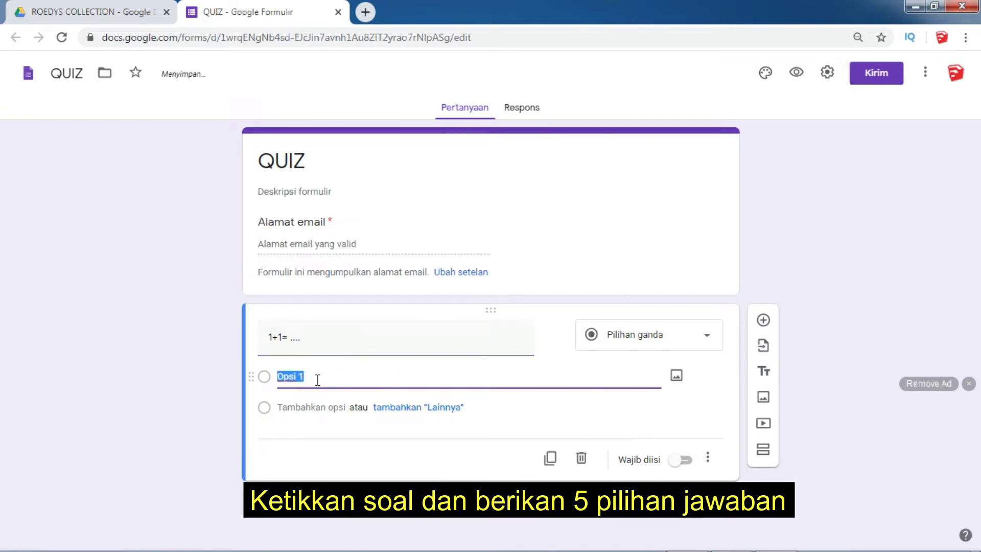
pyautogui.write('2')
pyautogui.press('Return')
pyautogui.write('3')
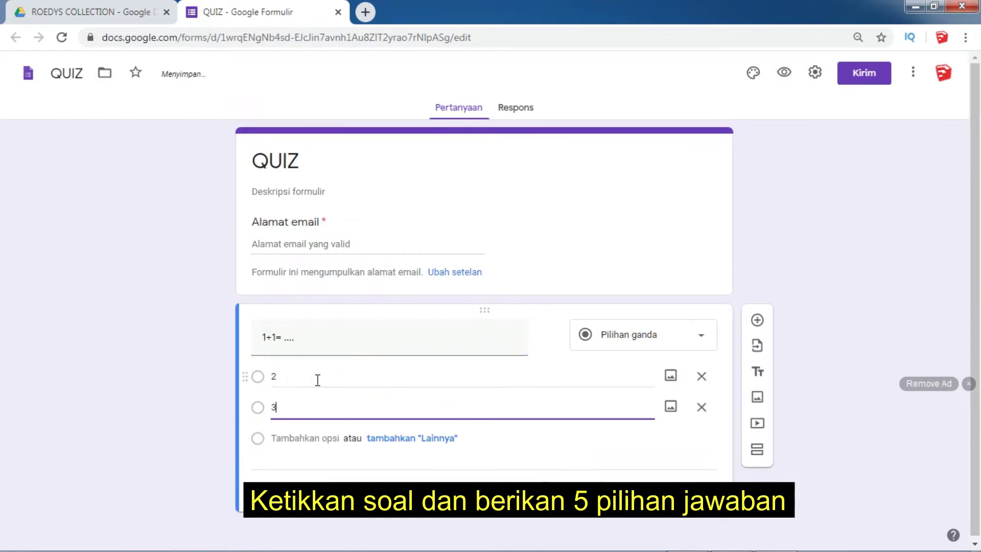
pyautogui.press('Return')
pyautogui.write('4')
pyautogui.press('Return')
pyautogui.write('5')
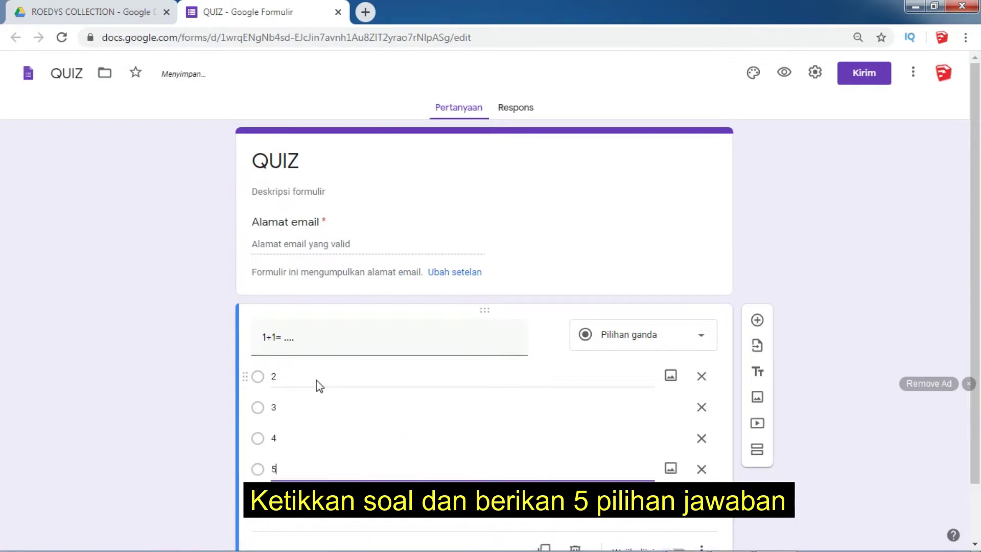
pyautogui.press('Return')
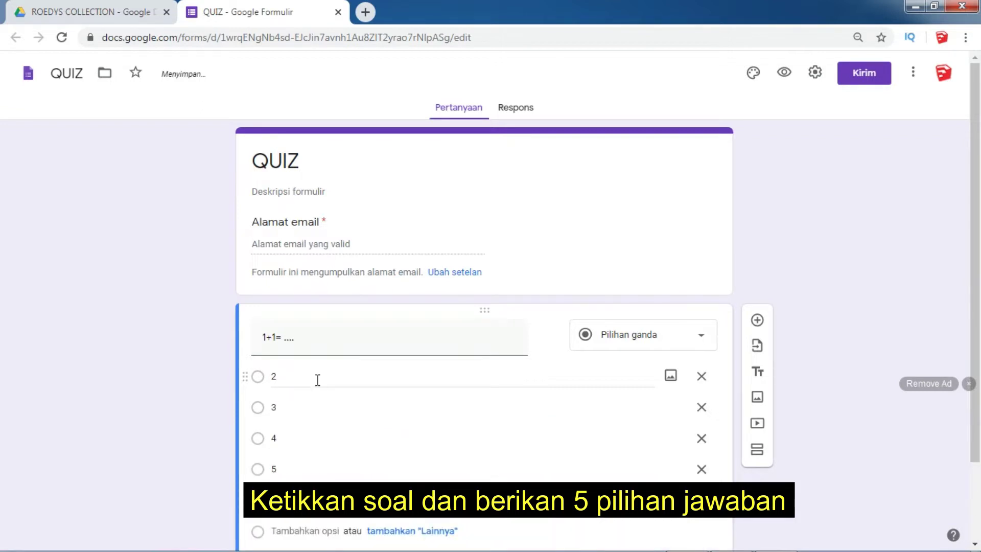
pyautogui.write('6')
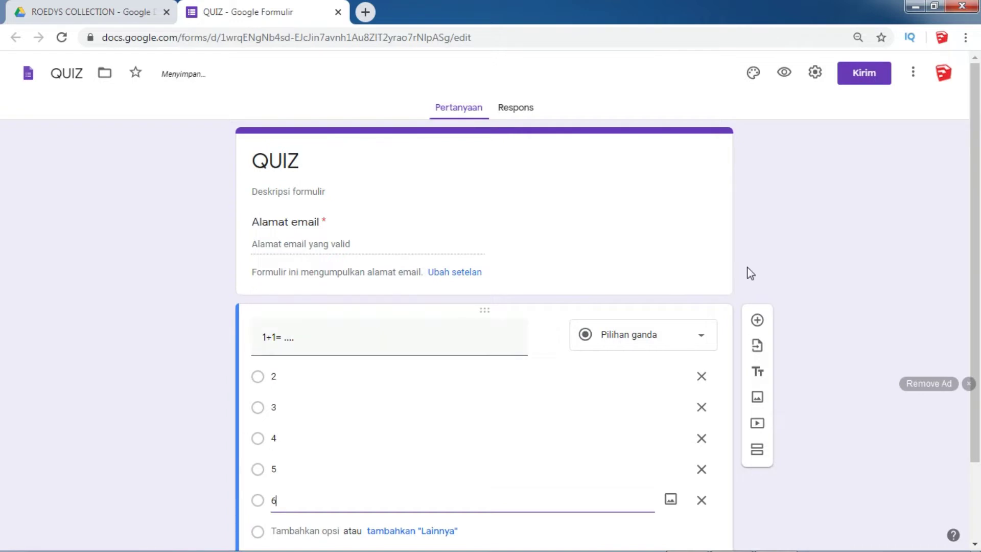
pyautogui.click(819, 258)
# Step: Add a second question, "Berikut yang merupakan warna adalah ....", and set its type to Kotak Centang
pyautogui.moveTo(976, 310); pyautogui.dragTo(979, 387)
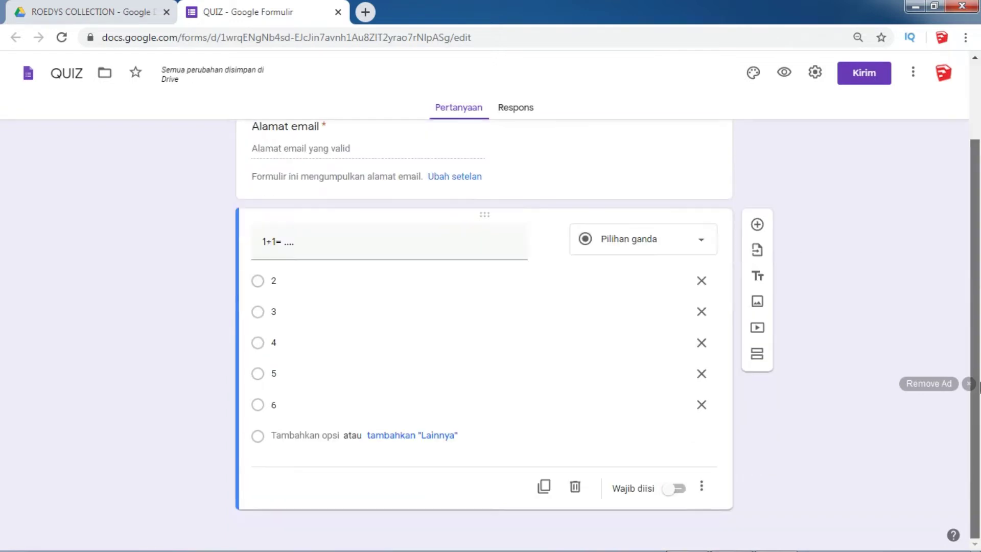
pyautogui.click(755, 226)
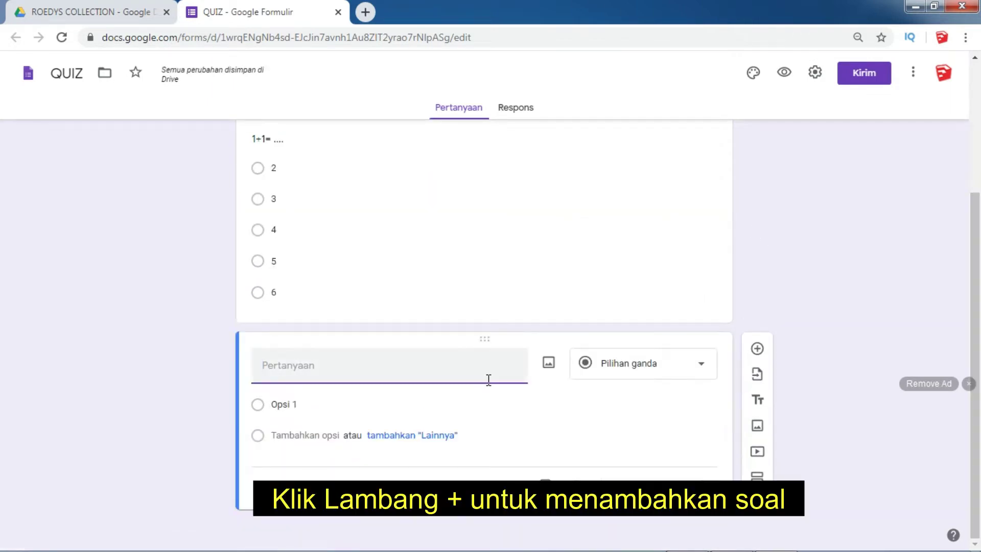
pyautogui.write('bE')
pyautogui.press('BackSpace')
pyautogui.press('BackSpace')
pyautogui.write('B')
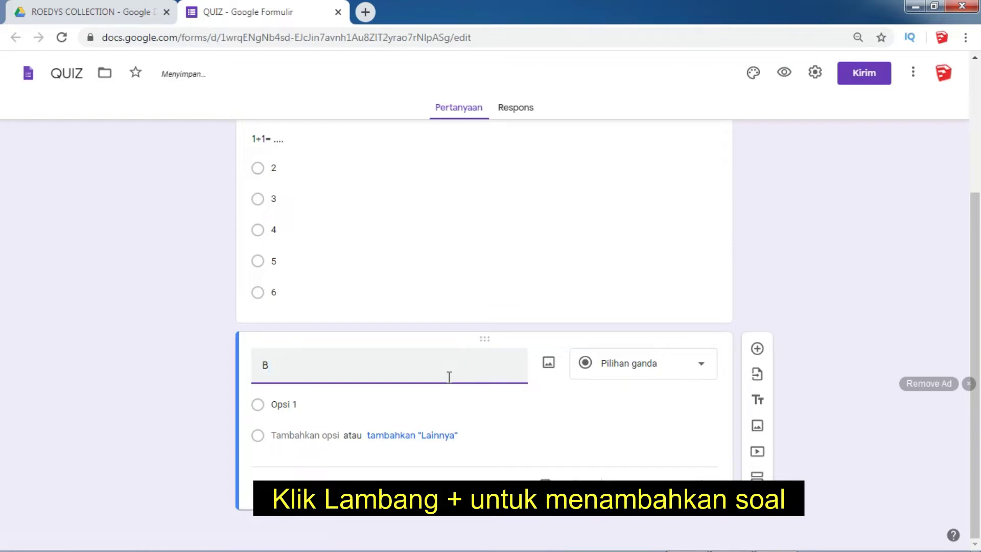
pyautogui.write('erikut yang mer')
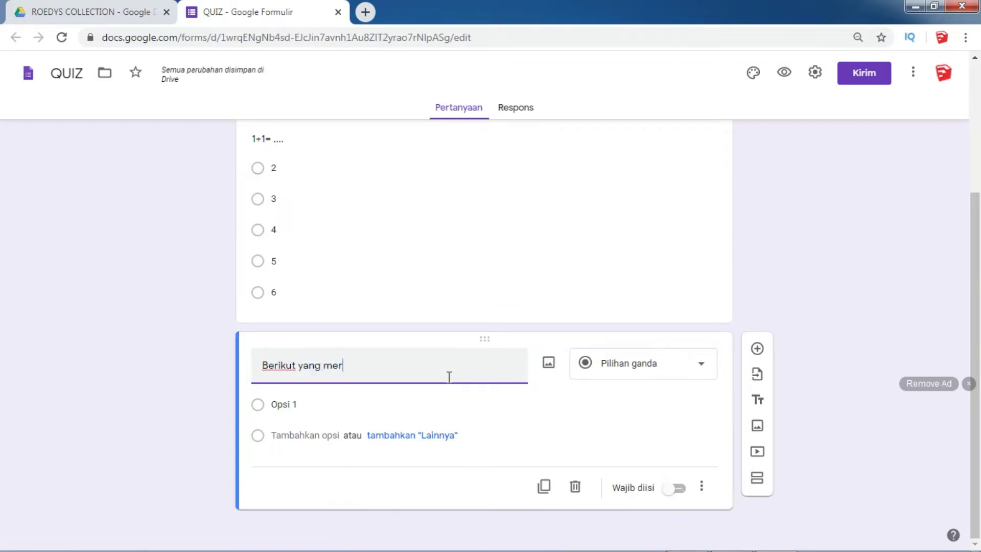
pyautogui.write('upakan warna ada')
pyautogui.press('BackSpace')
pyautogui.write('dalah ....')
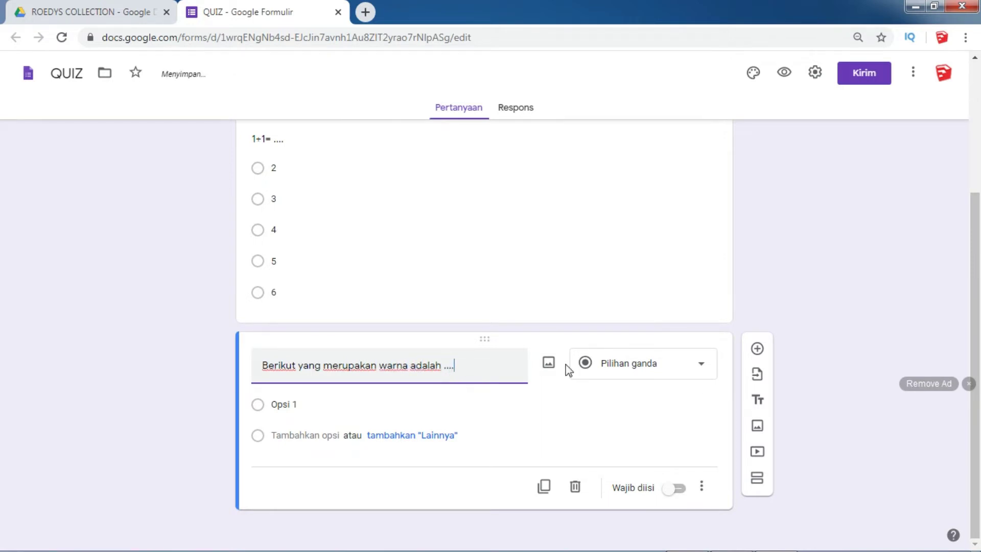
pyautogui.click(657, 376)
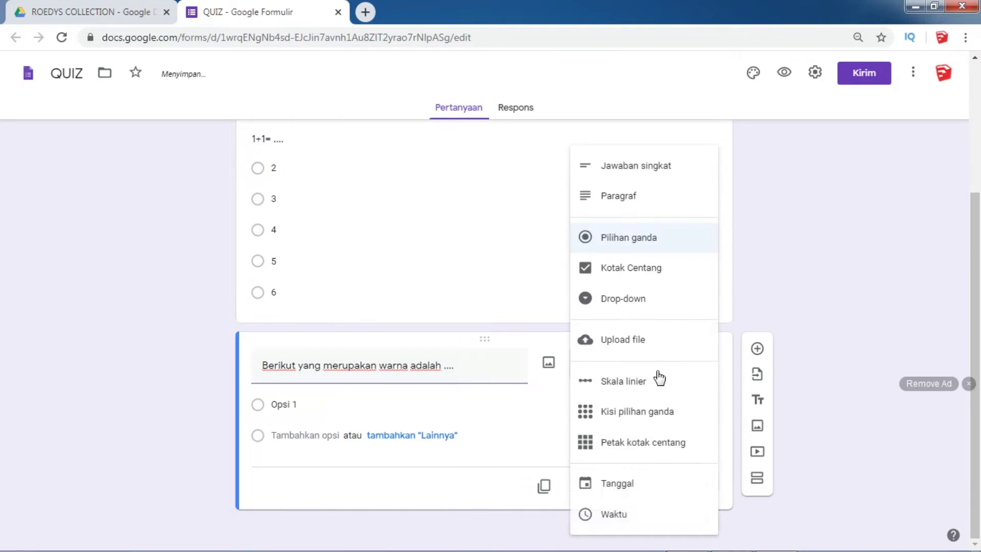
pyautogui.click(649, 282)
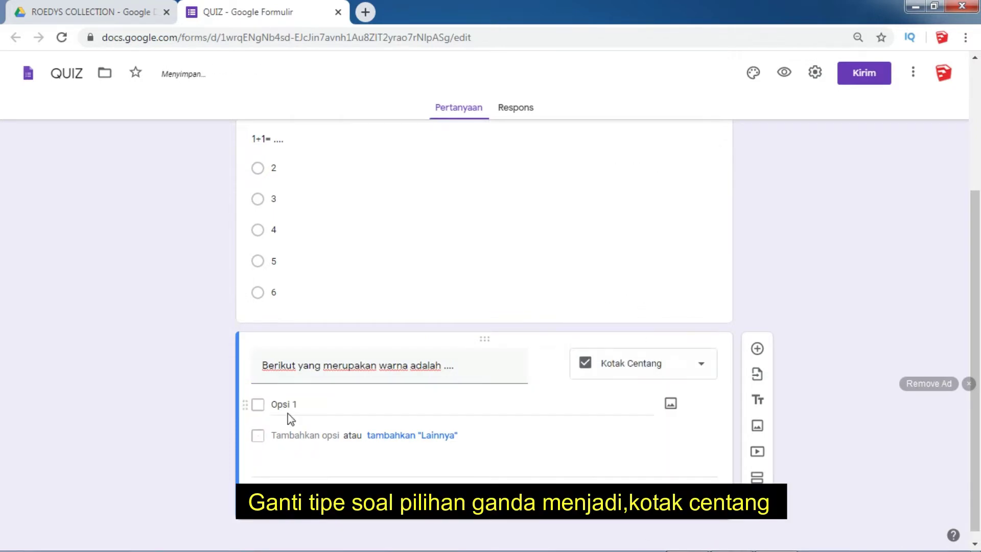
# Step: Give the colour question the five checkbox options Merah, Kuning, Hijau, Biru and Satu
pyautogui.click(290, 406)
pyautogui.write('Merah')
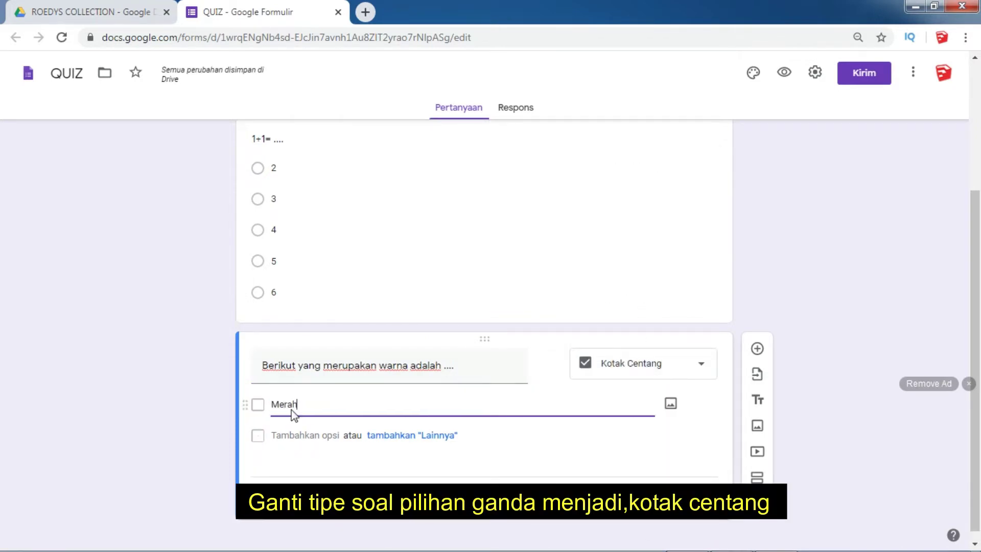
pyautogui.press('Return')
pyautogui.write('Kuning')
pyautogui.press('Return')
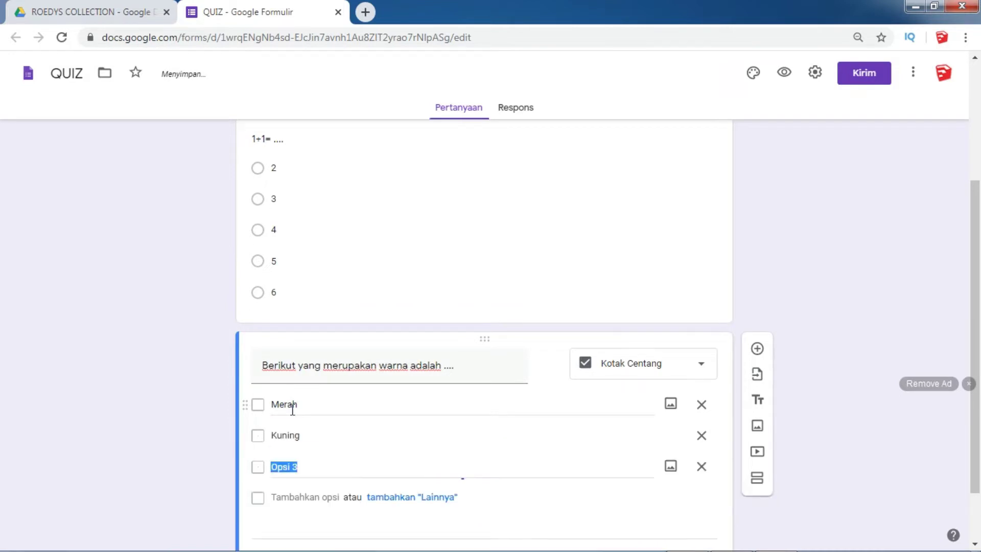
pyautogui.write('Hijau')
pyautogui.press('Return')
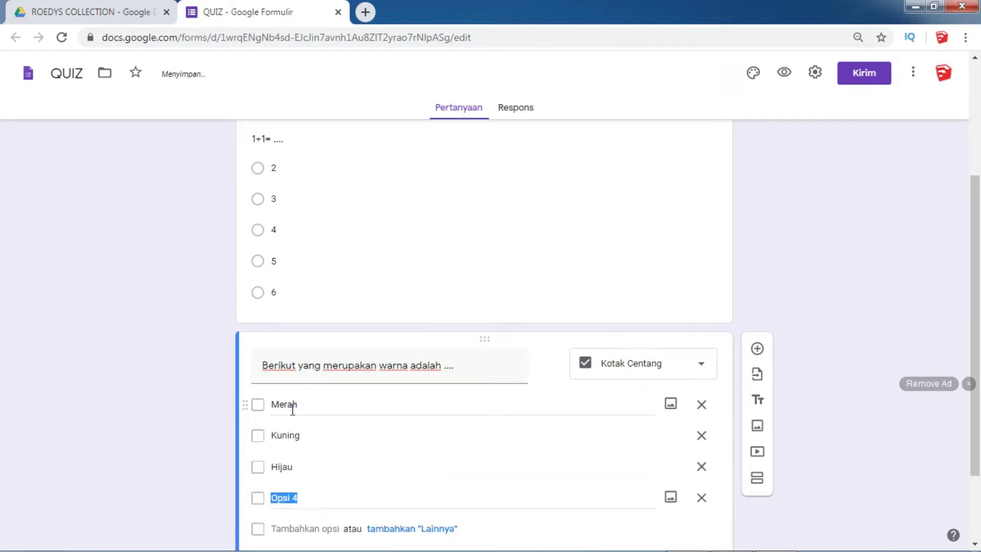
pyautogui.write('Biru')
pyautogui.press('Return')
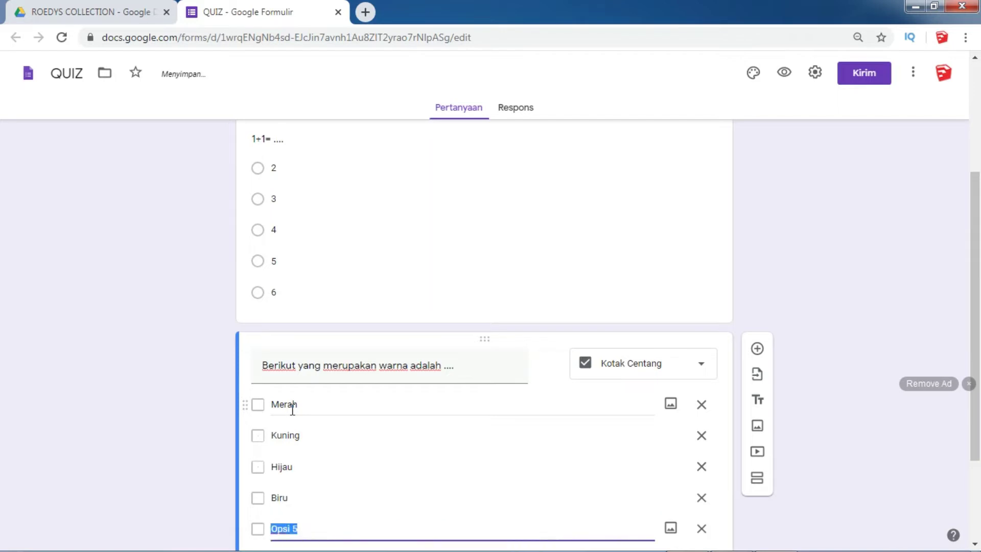
pyautogui.write('Satu')
pyautogui.scroll(-3, 577, 332)
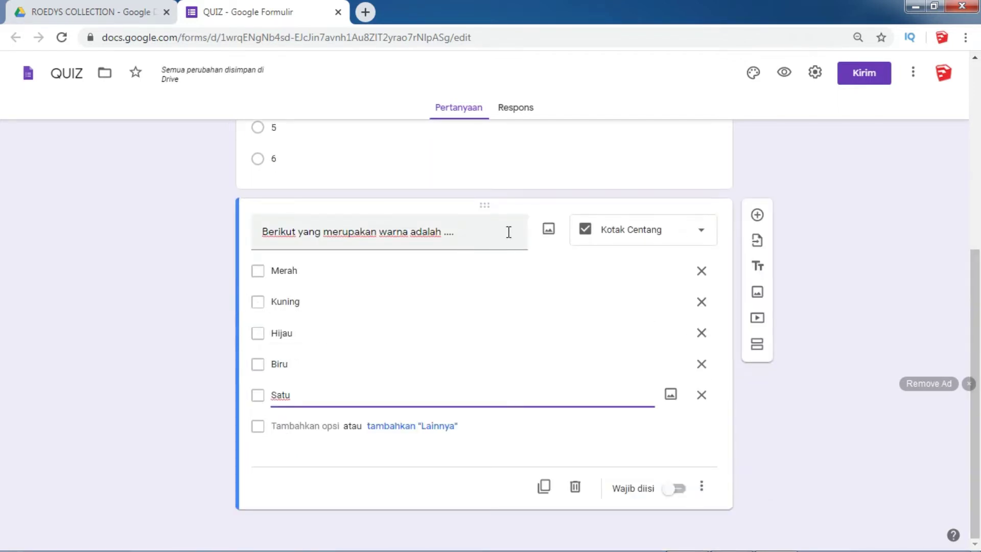
# Step: Add a third question below the colour question with the text "Hasil dari 10/32 adalah ...."
pyautogui.click(731, 183)
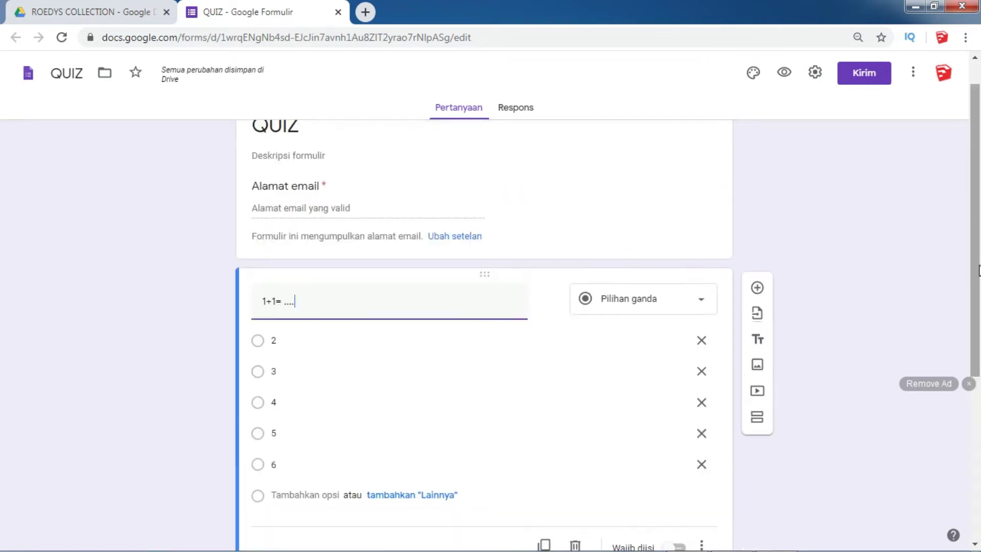
pyautogui.scroll(-5, 738, 382)
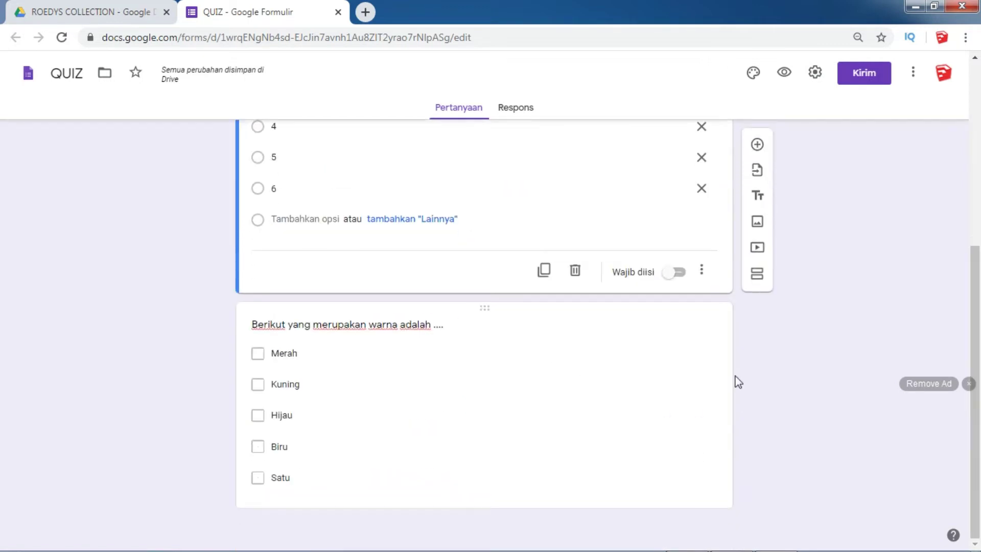
pyautogui.click(726, 356)
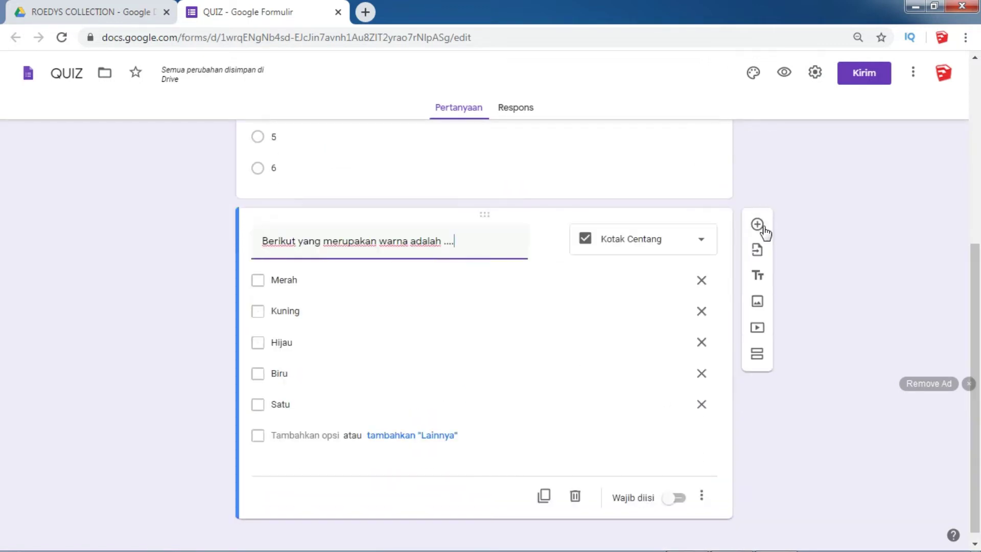
pyautogui.click(758, 226)
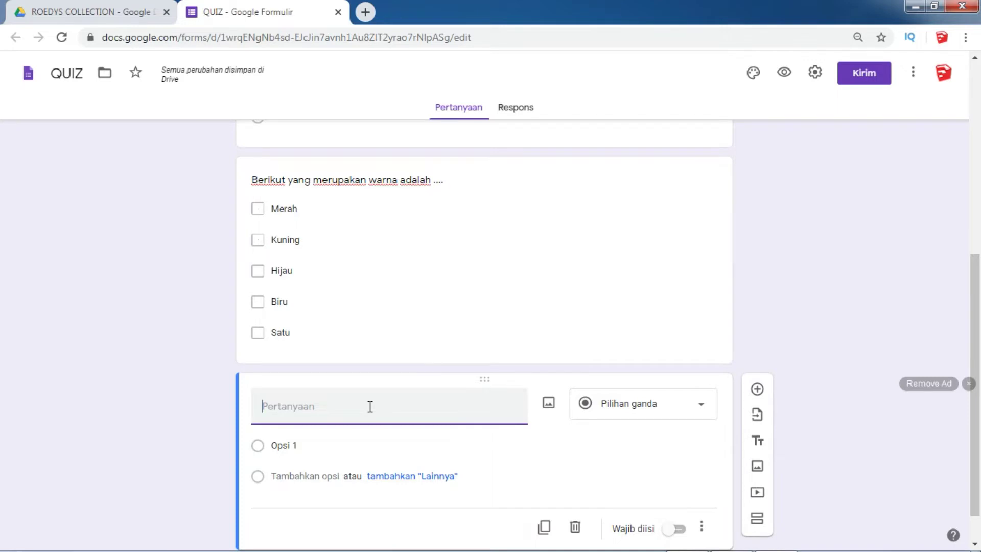
pyautogui.write('Has')
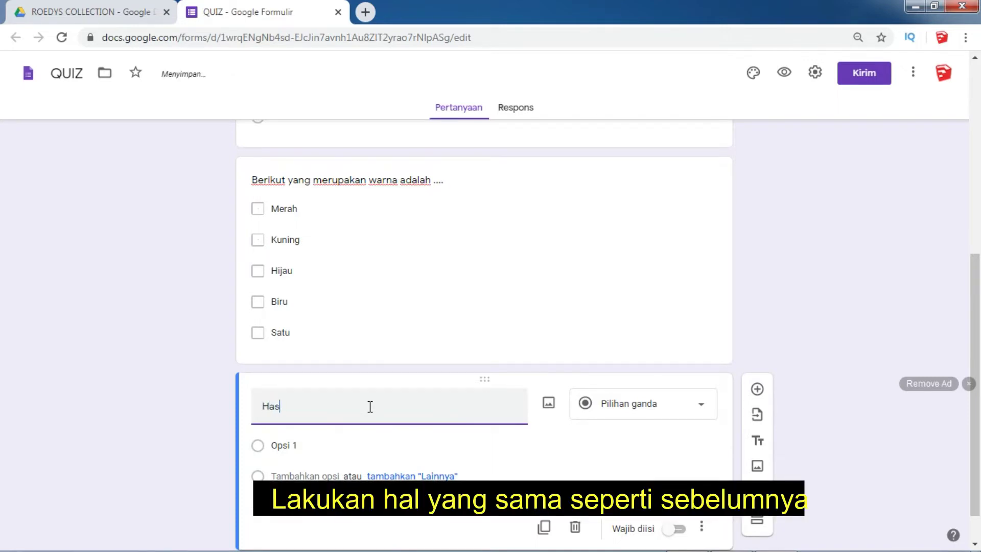
pyautogui.write('il dari 10/')
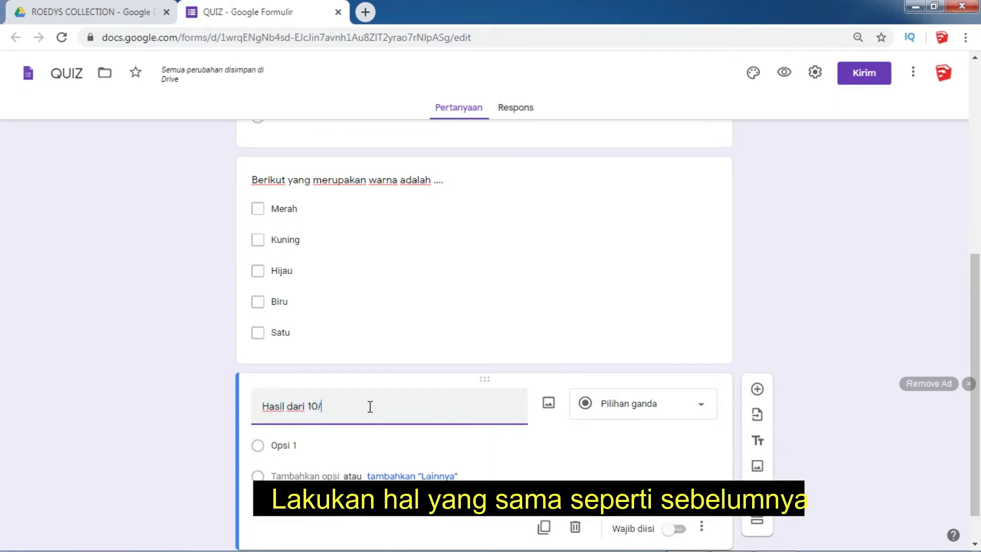
pyautogui.write('32 adalah ....')
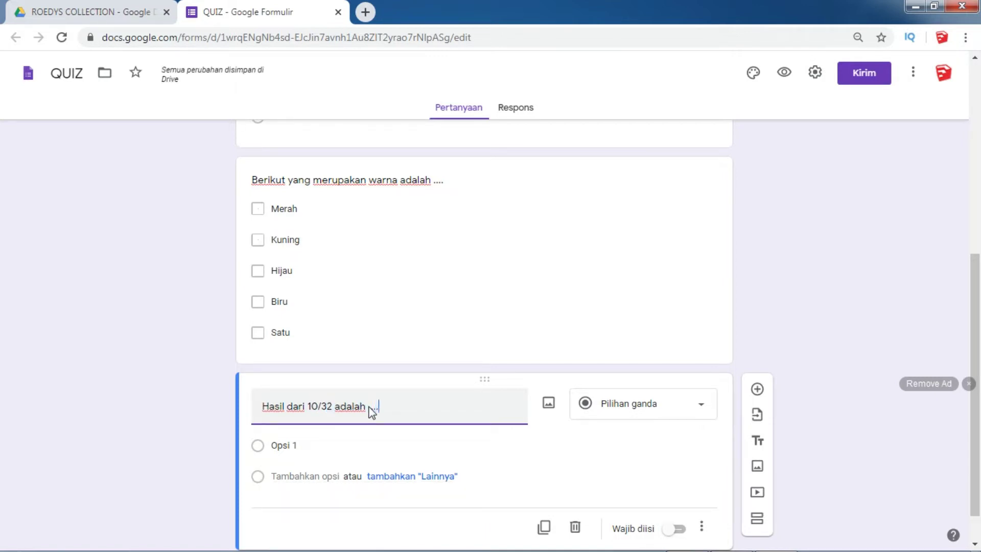
# Step: Correct the fraction in the third question's text to 10/2
pyautogui.click(311, 446)
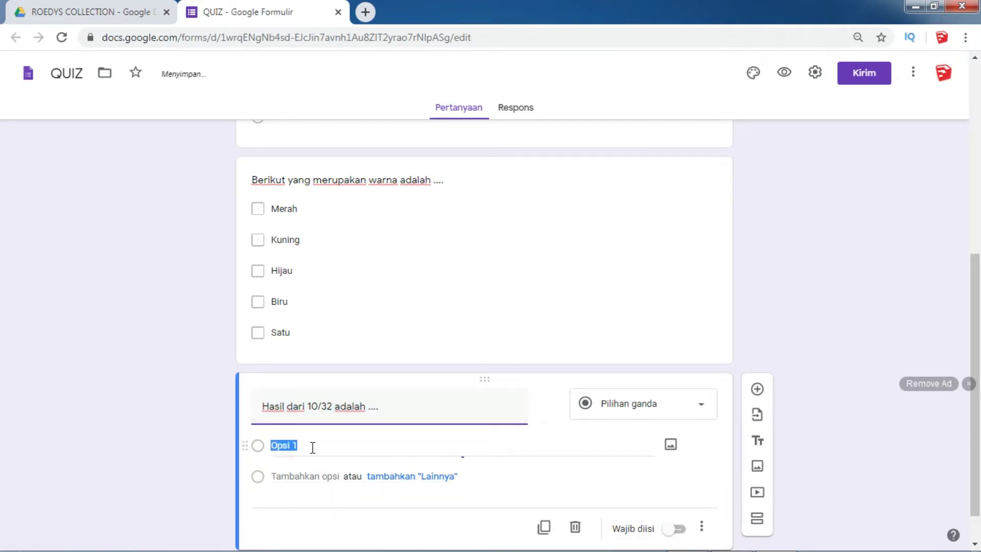
pyautogui.tripleClick(327, 410)
pyautogui.click(330, 409)
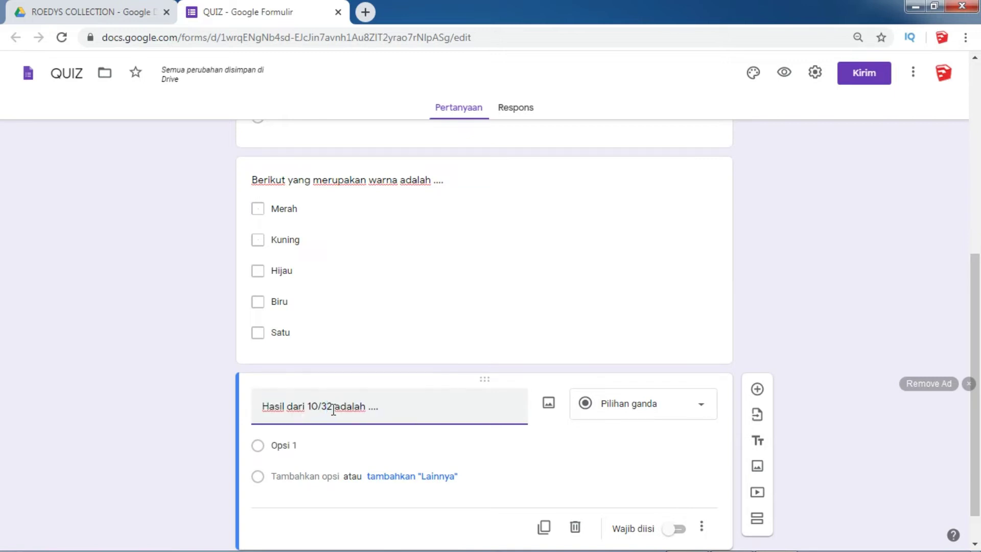
pyautogui.press('BackSpace')
# Step: Give the third question the six multiple-choice options 5, 6, 7, 8, 9 and 10
pyautogui.click(300, 442)
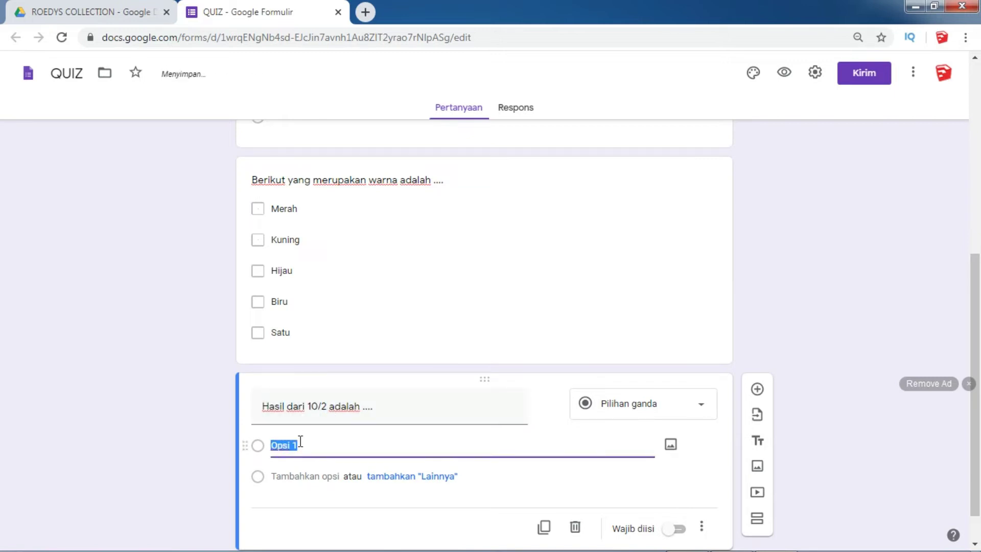
pyautogui.write('5')
pyautogui.press('Return')
pyautogui.write('6')
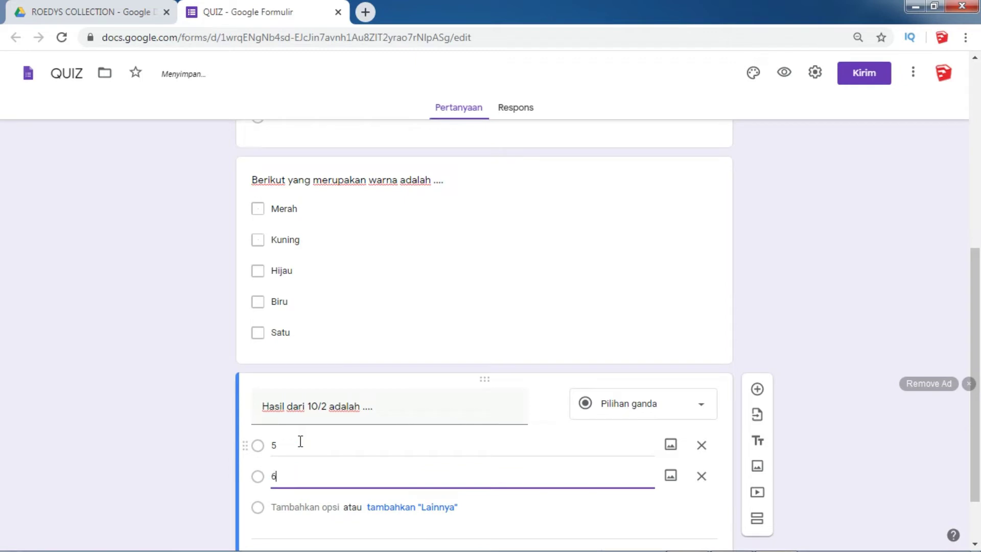
pyautogui.press('Return')
pyautogui.write('7')
pyautogui.press('Return')
pyautogui.write('8')
pyautogui.press('Return')
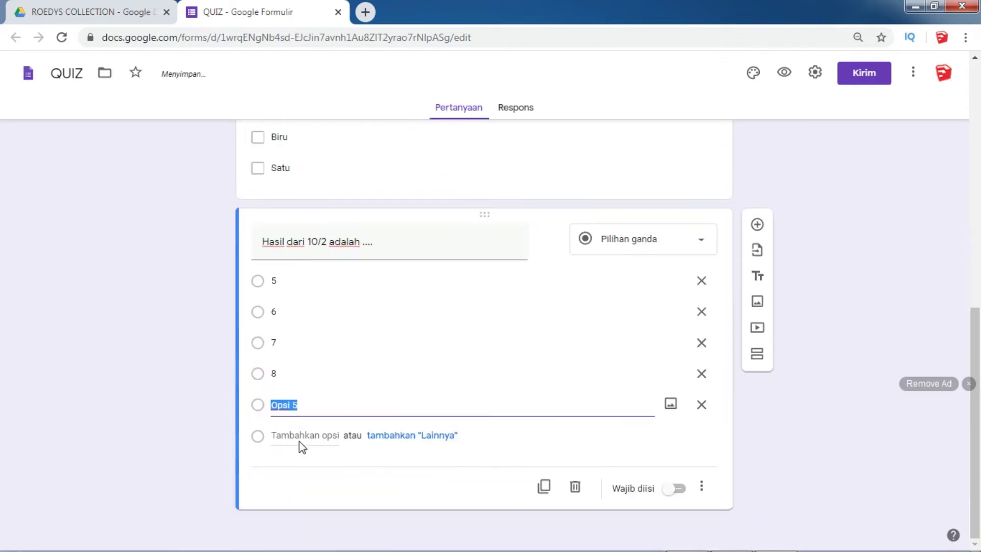
pyautogui.write('9')
pyautogui.press('Return')
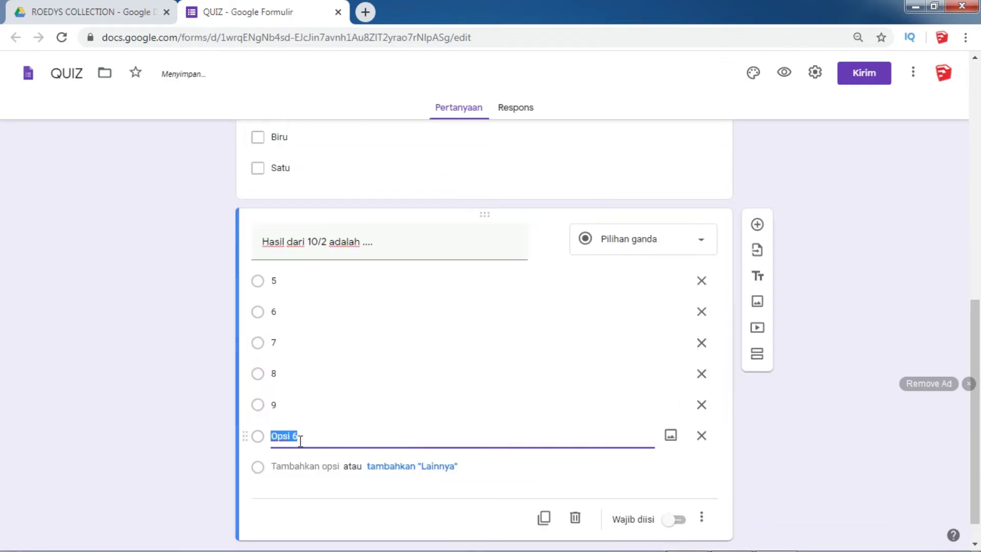
pyautogui.write('10')
pyautogui.click(124, 341)
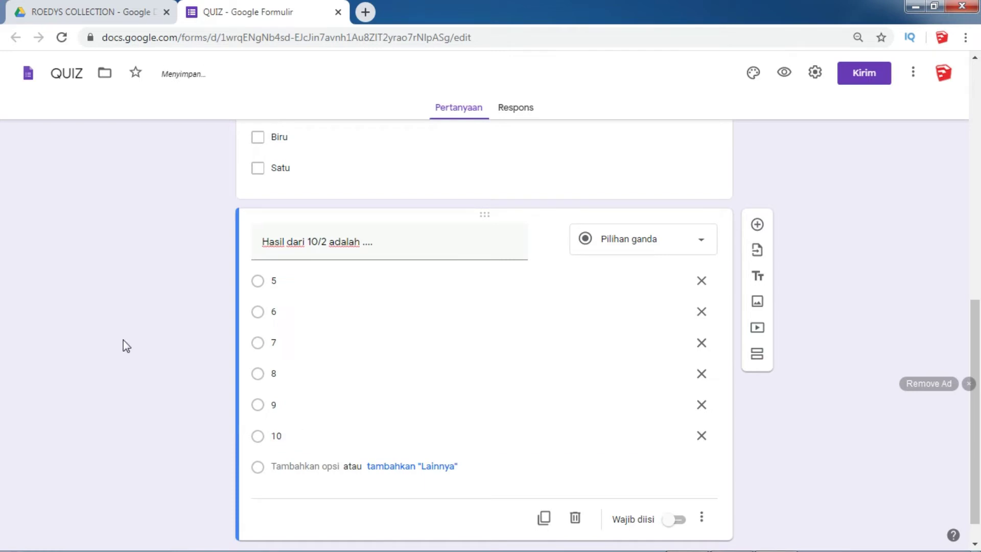
# Step: In the form settings, turn off Kumpulkan alamat email and leave Batasi ke 1 tanggapan unchecked
pyautogui.moveTo(976, 335); pyautogui.dragTo(979, 107)
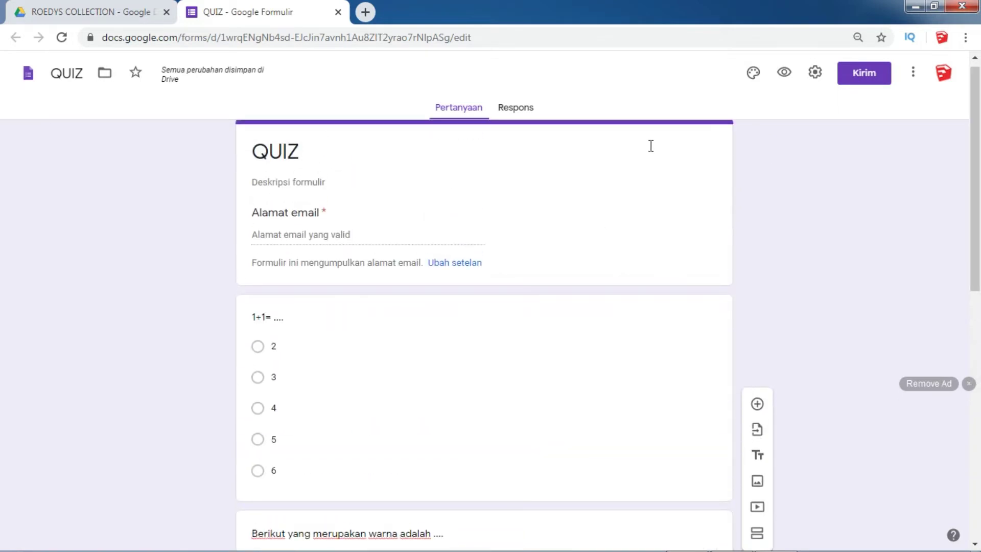
pyautogui.click(813, 74)
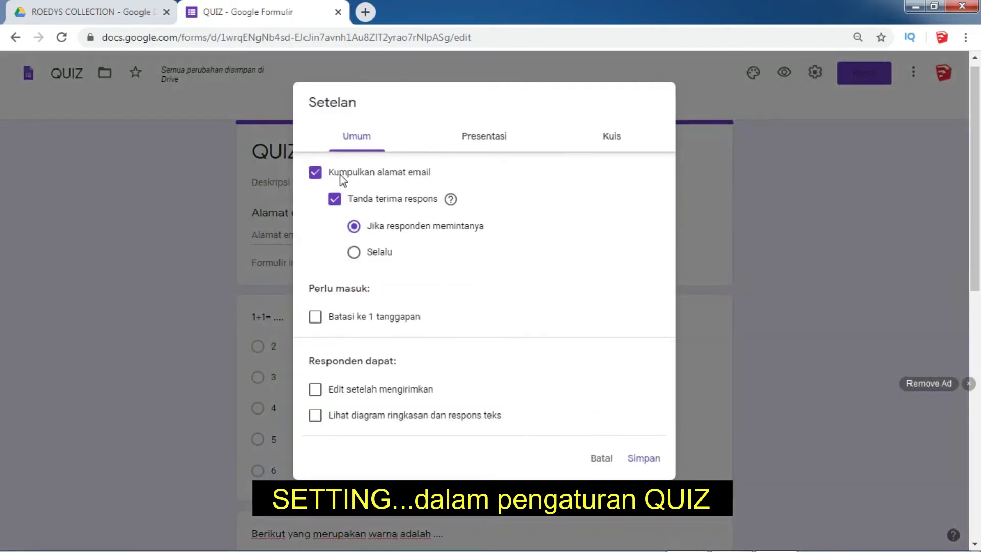
pyautogui.click(316, 173)
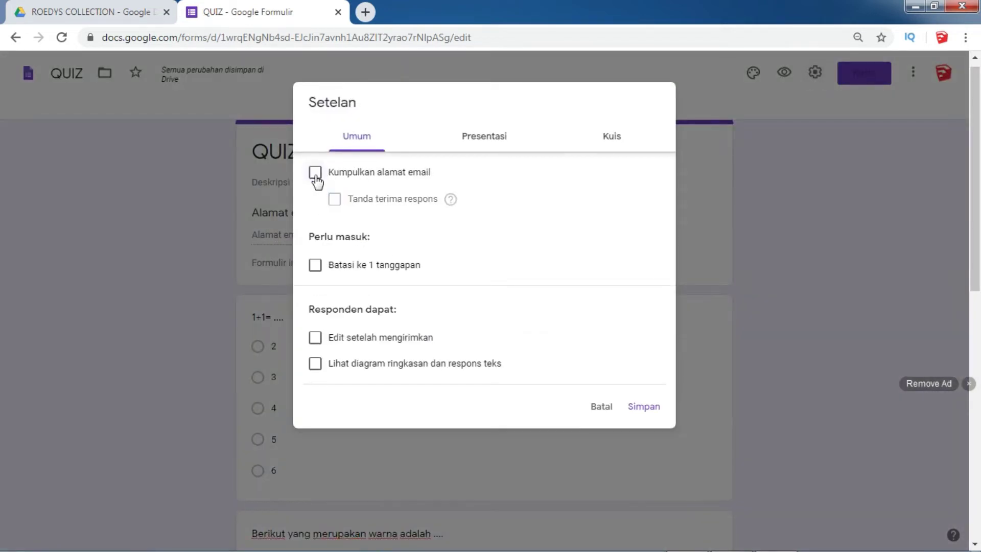
pyautogui.click(315, 265)
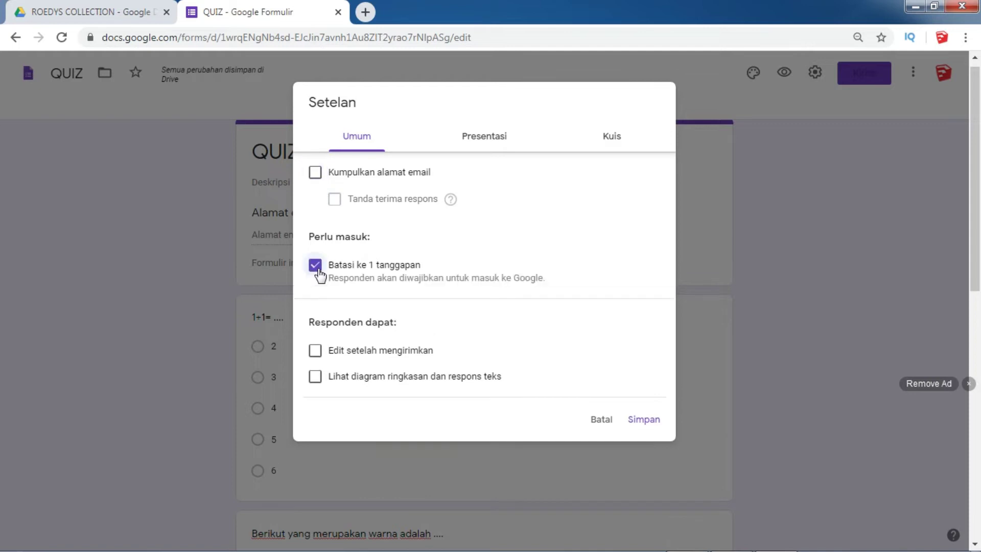
pyautogui.click(317, 270)
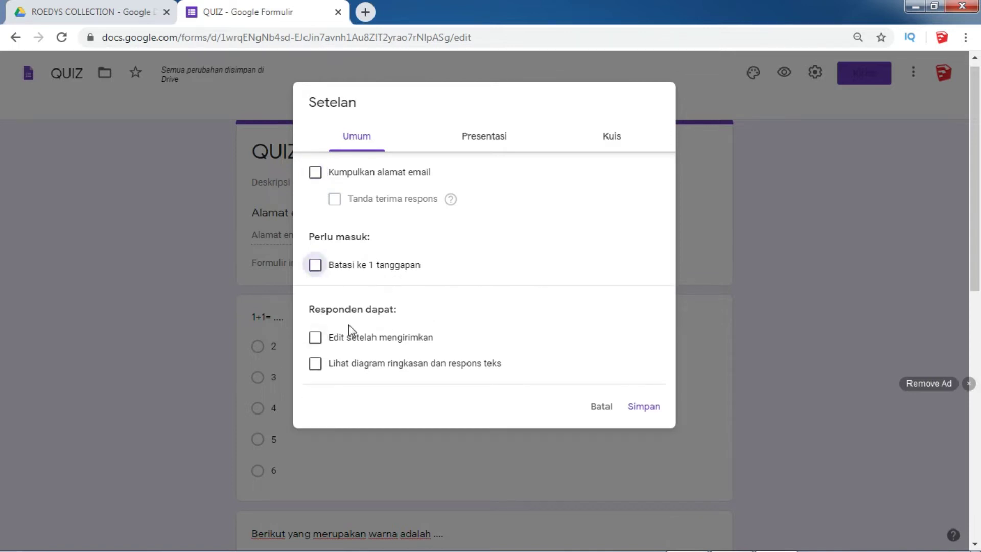
# Step: In the presentation settings, turn off Tampilkan link untuk menyerahkan tanggapan lain and leave the confirmation message empty
pyautogui.click(477, 138)
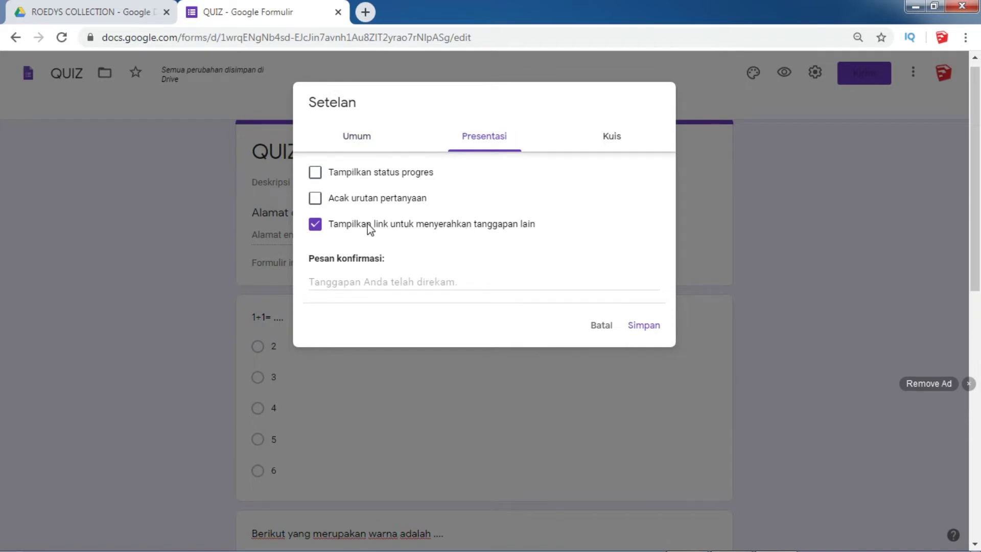
pyautogui.click(315, 225)
pyautogui.click(414, 284)
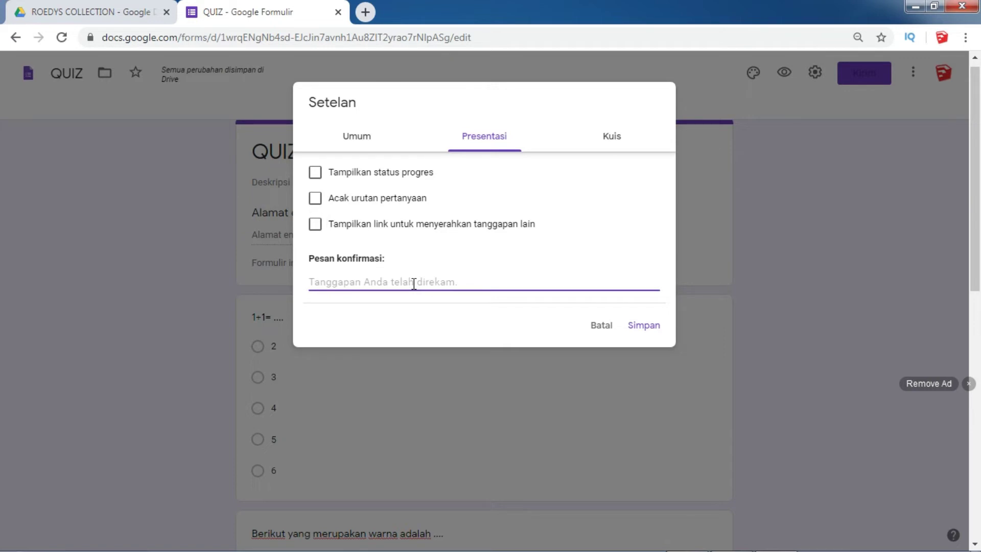
# Step: Make the form a quiz and set the grade release to Nanti, setelah peninjauan manual
pyautogui.click(617, 148)
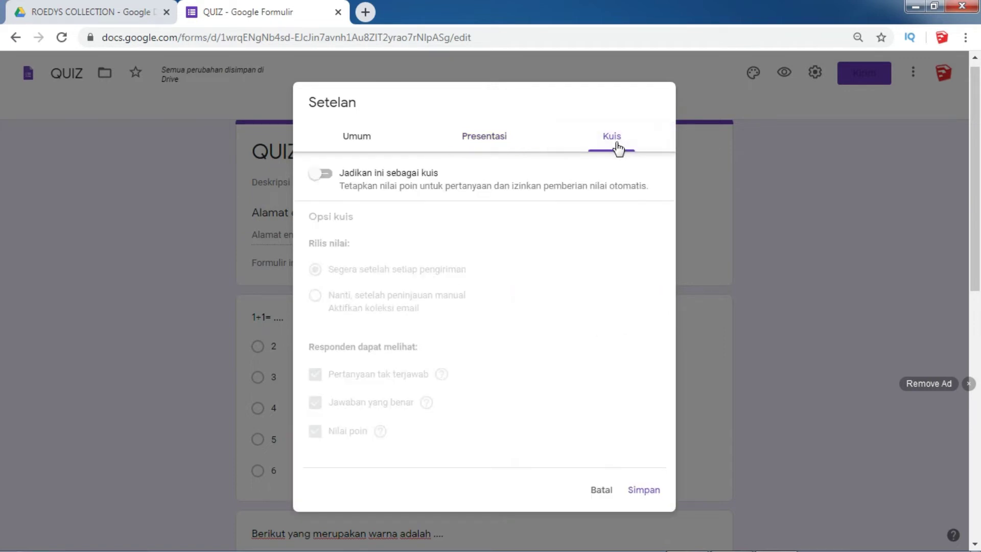
pyautogui.click(322, 174)
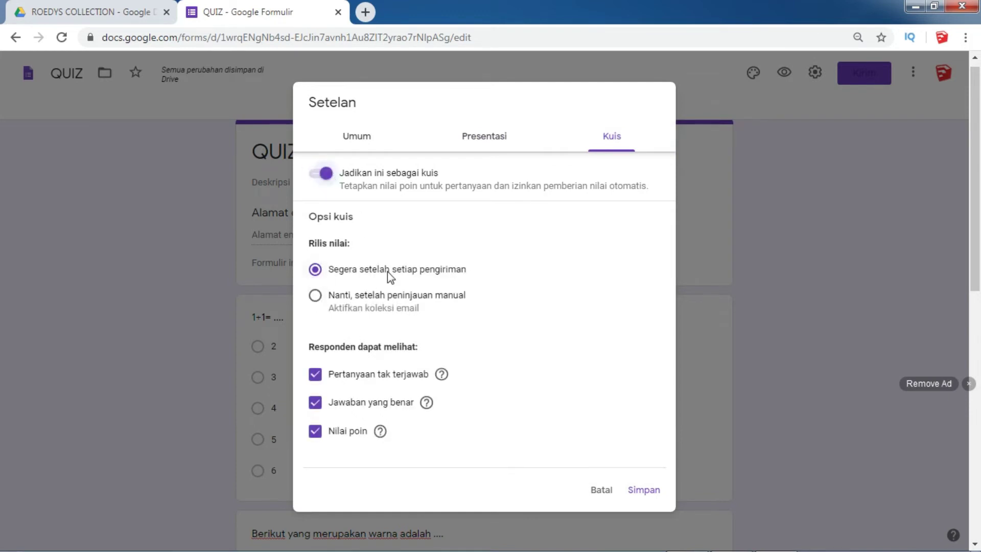
pyautogui.click(315, 296)
# Step: Turn off Pertanyaan tak terjawab and Nilai poin in what respondents can see, and save the settings
pyautogui.click(316, 375)
pyautogui.click(315, 403)
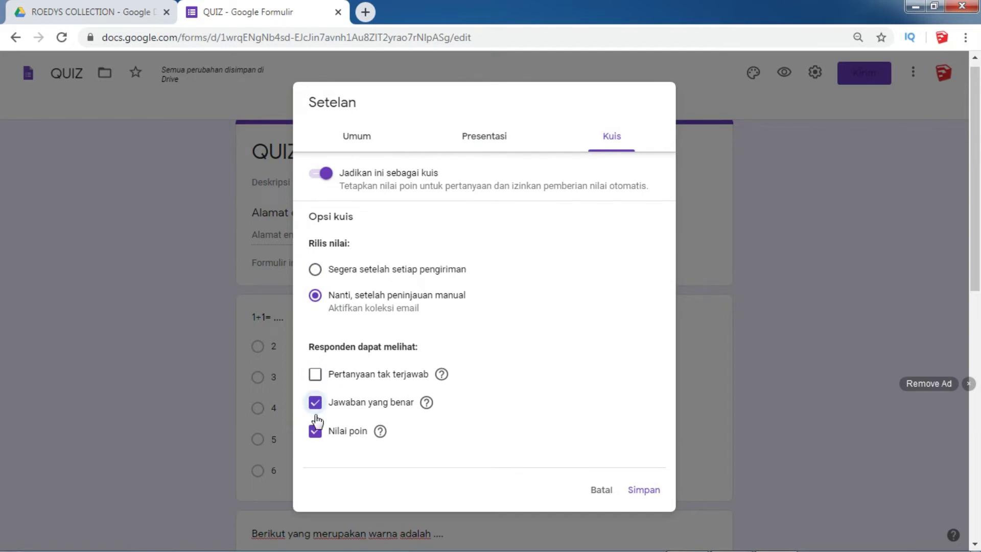
pyautogui.click(315, 431)
pyautogui.click(639, 492)
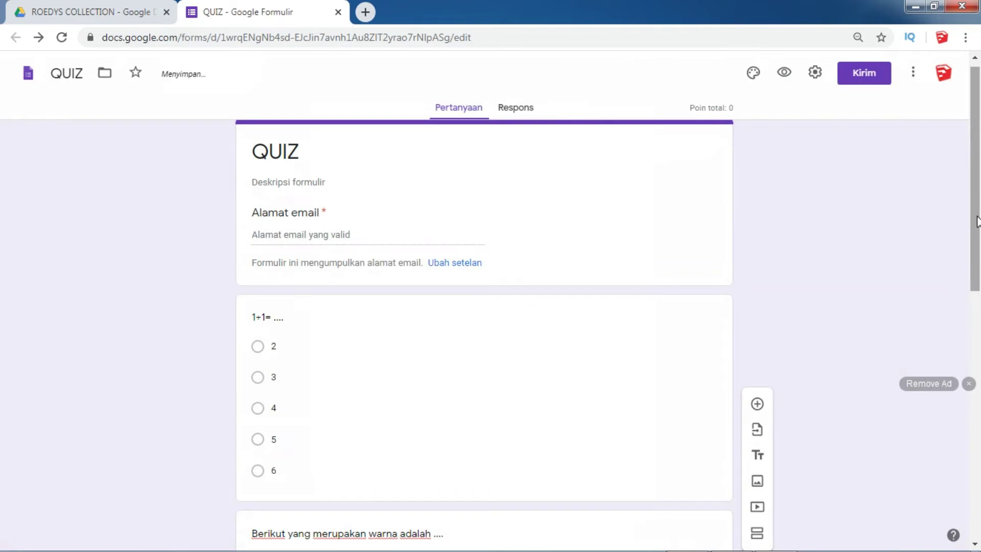
# Step: In the answer key of the 1+1 question, mark 2 as the correct answer and set it to 10 points
pyautogui.moveTo(977, 221); pyautogui.dragTo(977, 228)
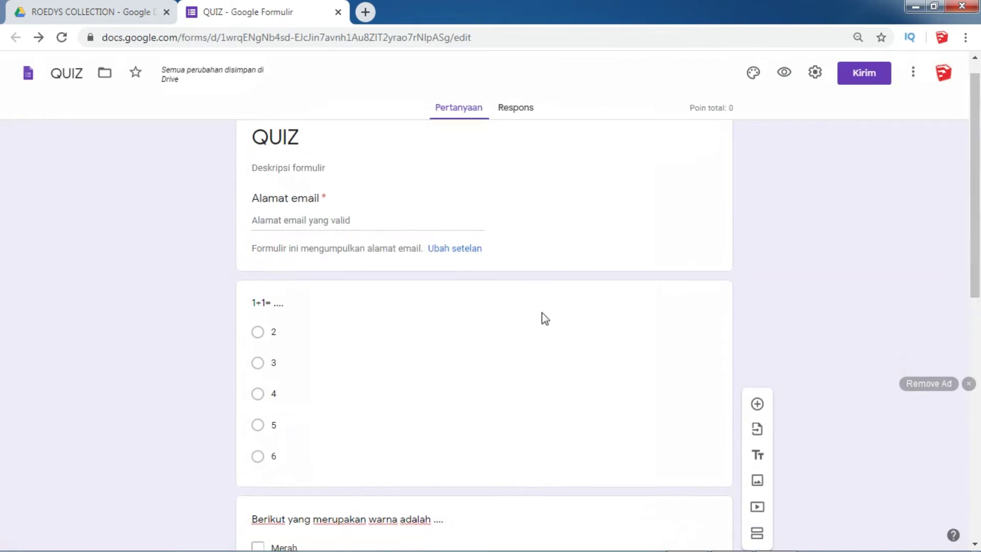
pyautogui.click(325, 341)
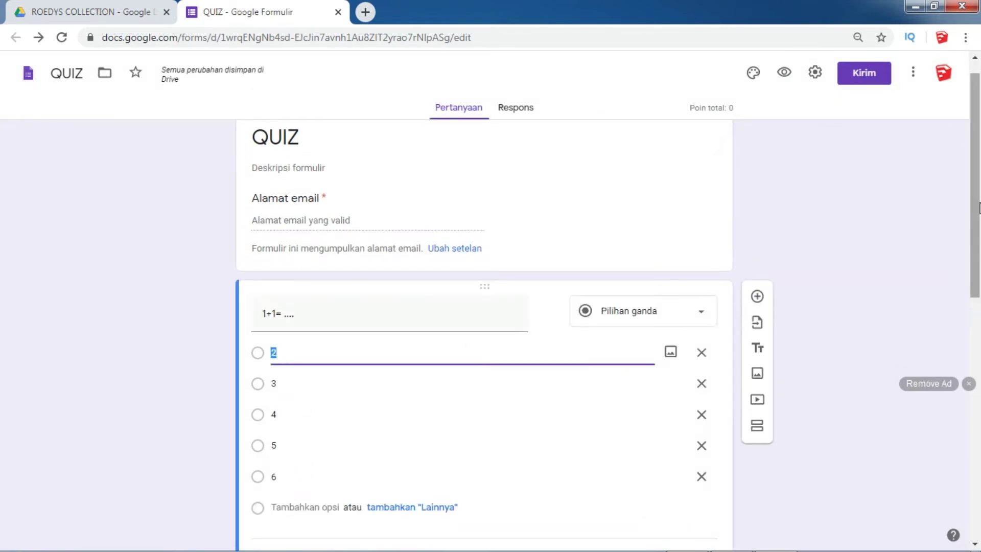
pyautogui.scroll(-5, 979, 209)
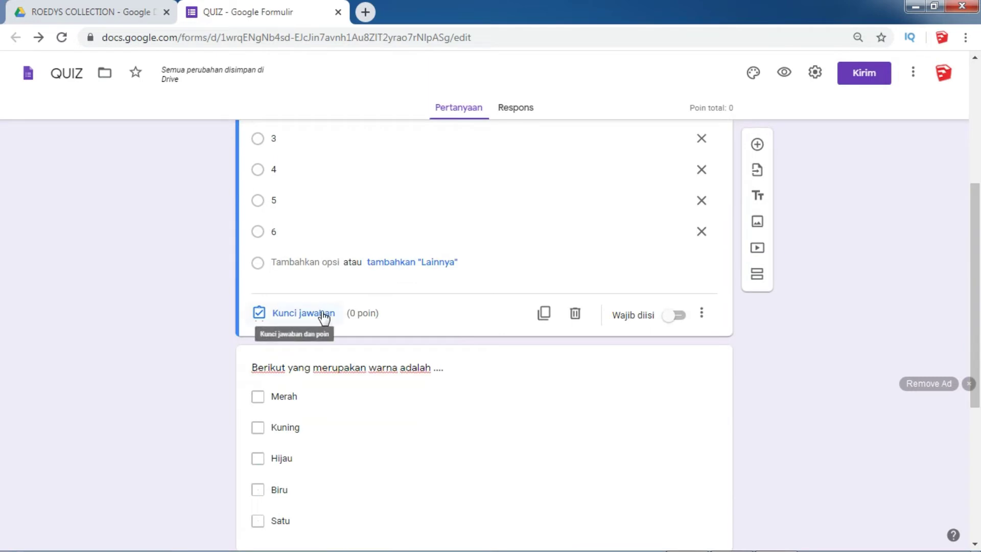
pyautogui.click(321, 318)
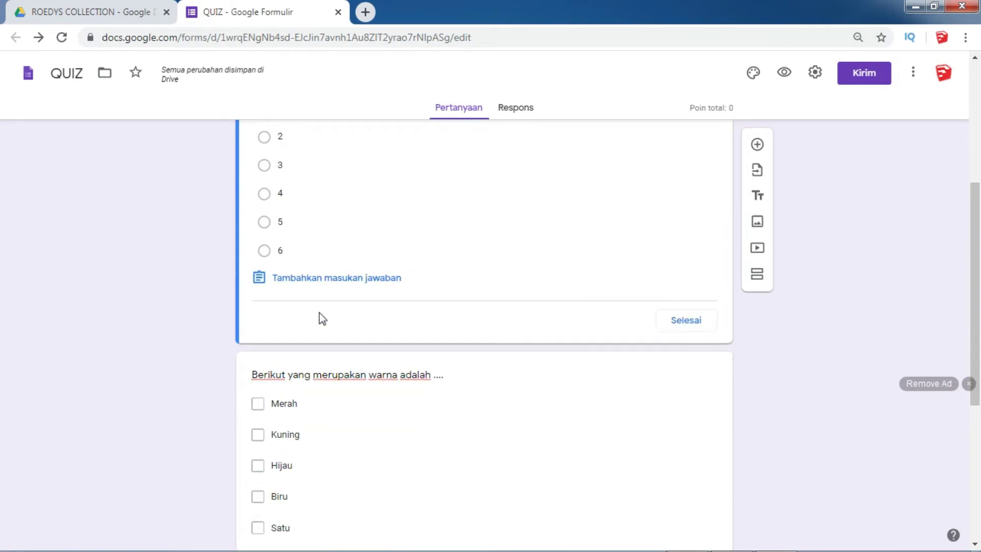
pyautogui.moveTo(977, 267); pyautogui.dragTo(979, 206)
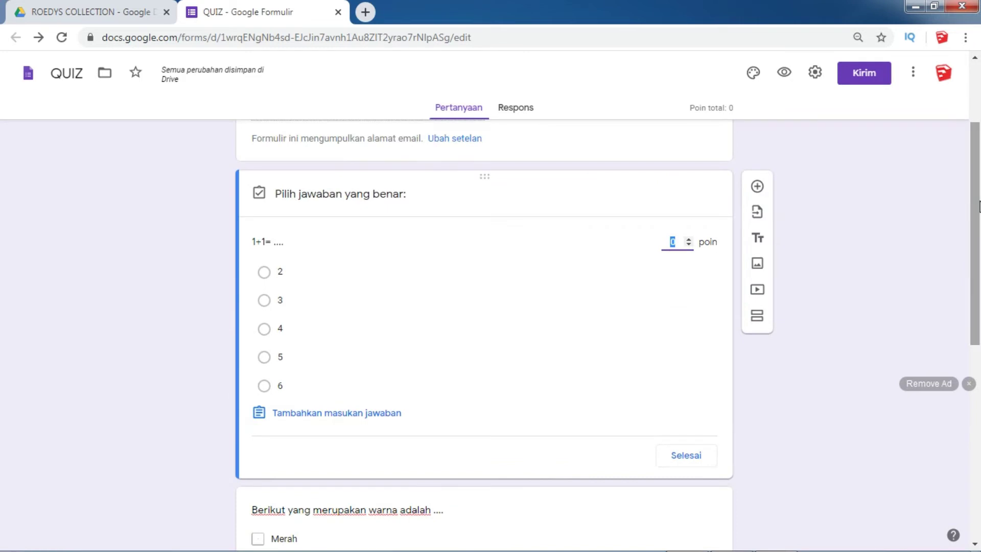
pyautogui.click(279, 273)
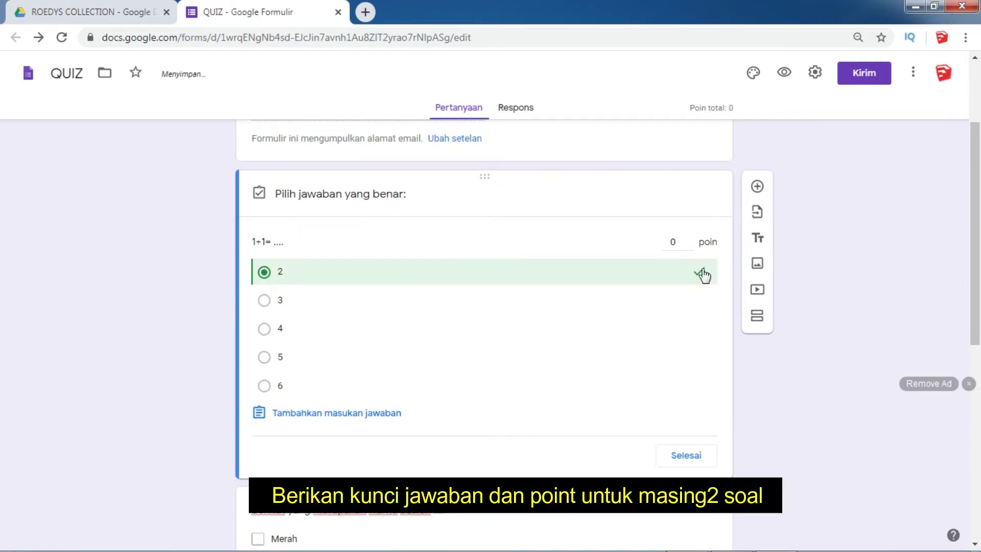
pyautogui.click(681, 240)
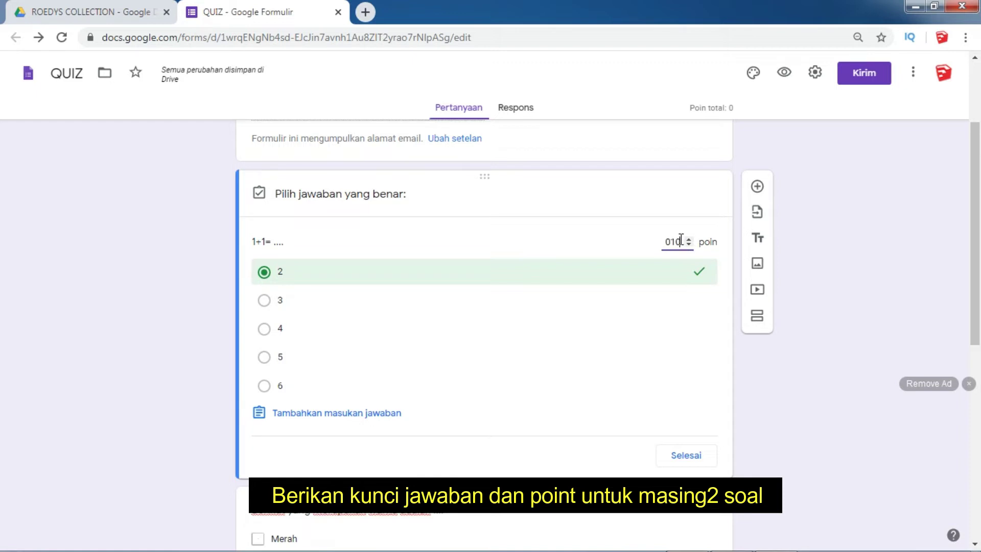
pyautogui.click(768, 336)
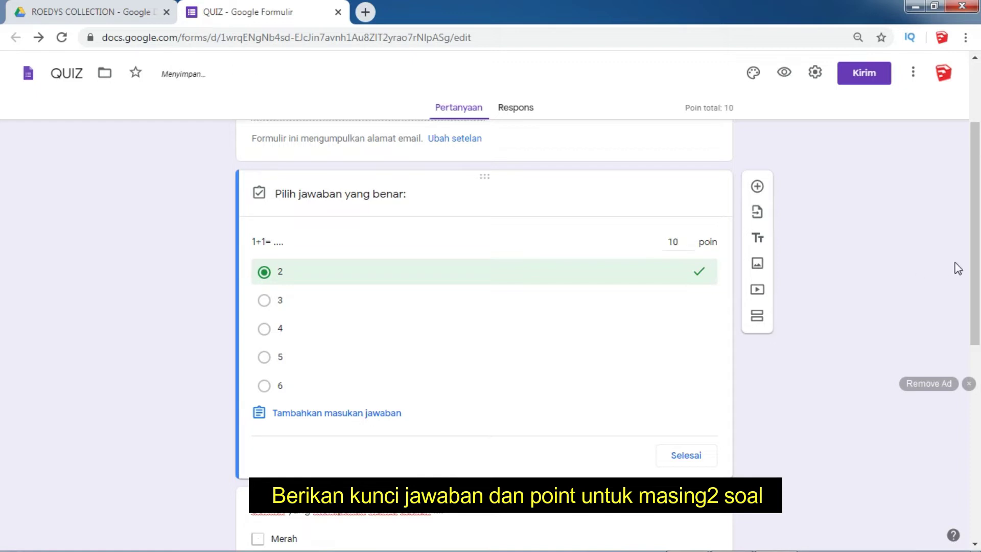
# Step: In the answer key of the colour question, mark Merah, Kuning, Hijau and Biru as correct and set it to 10 points
pyautogui.moveTo(975, 230); pyautogui.dragTo(975, 348)
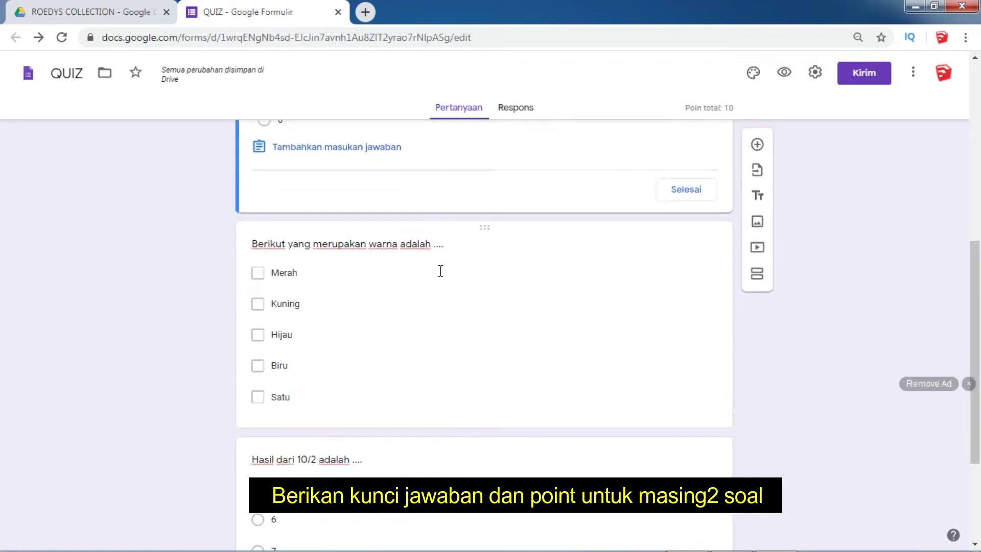
pyautogui.click(424, 252)
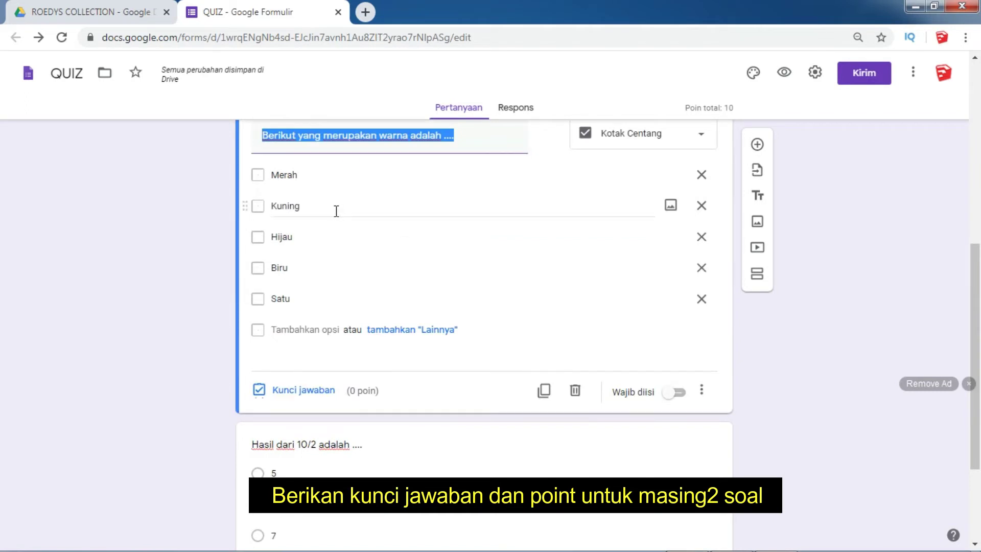
pyautogui.click(302, 399)
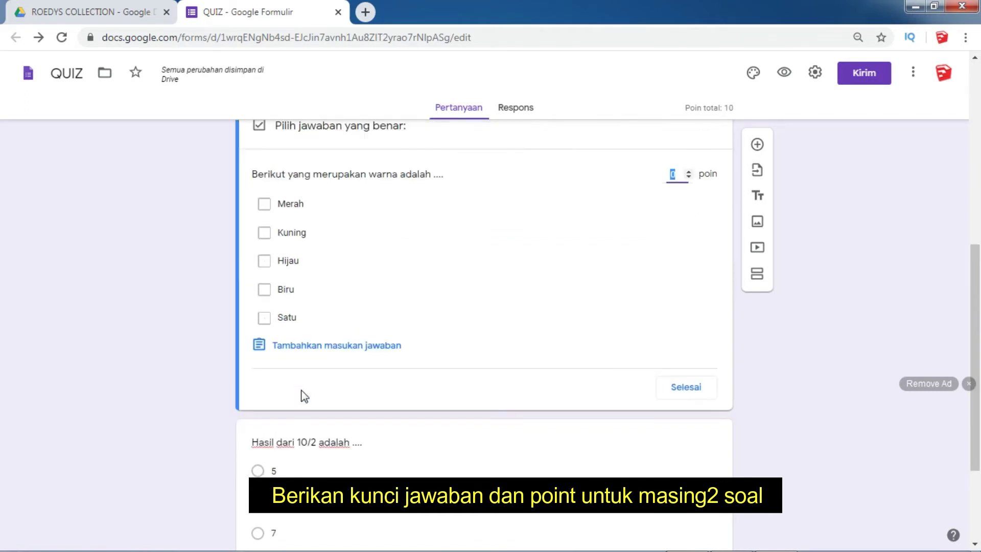
pyautogui.click(266, 205)
pyautogui.click(266, 233)
pyautogui.click(266, 261)
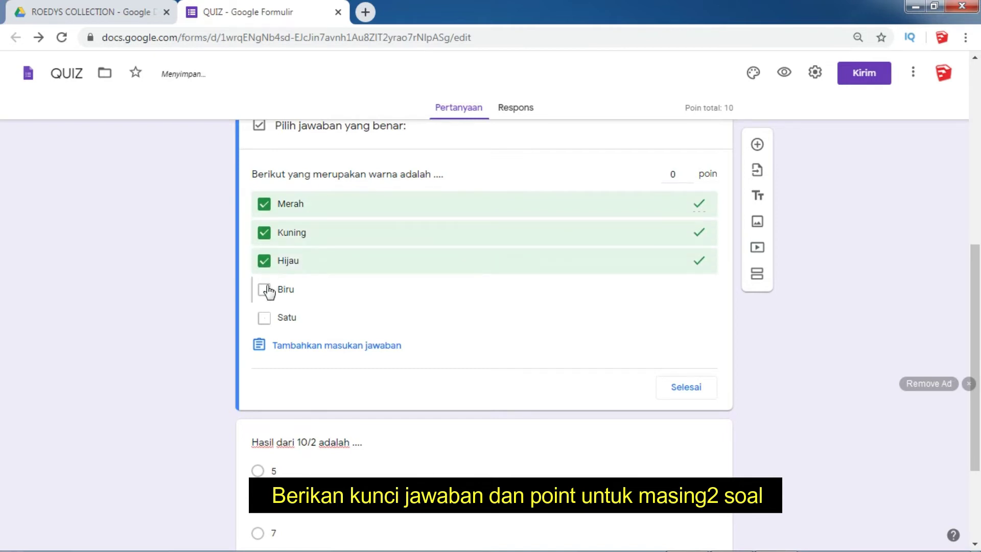
pyautogui.click(265, 288)
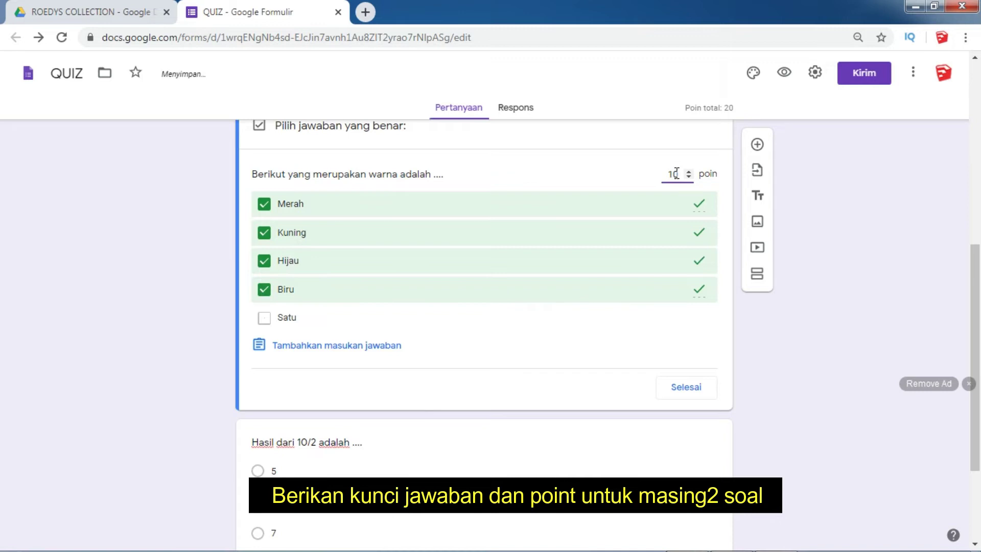
pyautogui.click(696, 392)
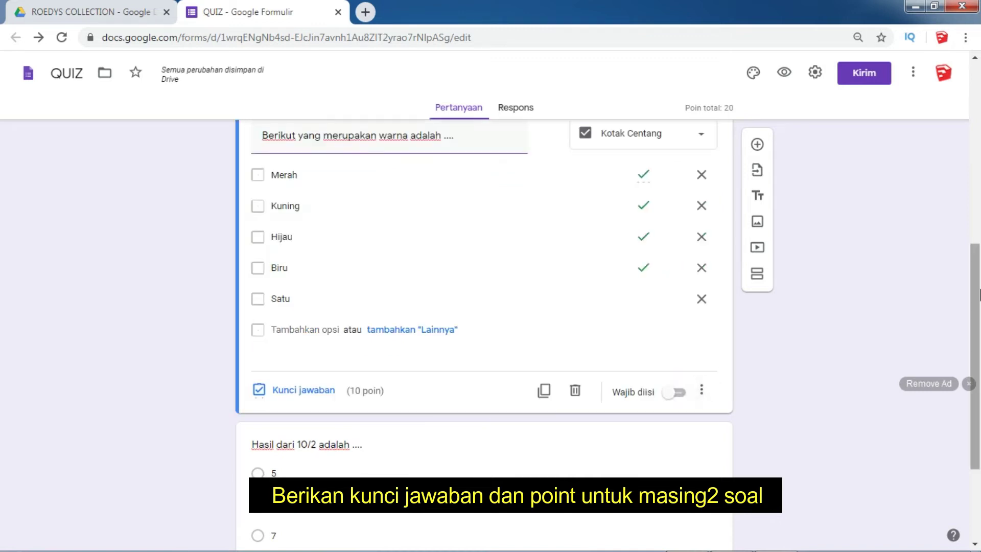
# Step: In the answer key of the 10/2 question, mark 5 as the correct answer and set it to 10 points
pyautogui.moveTo(980, 294); pyautogui.dragTo(980, 406)
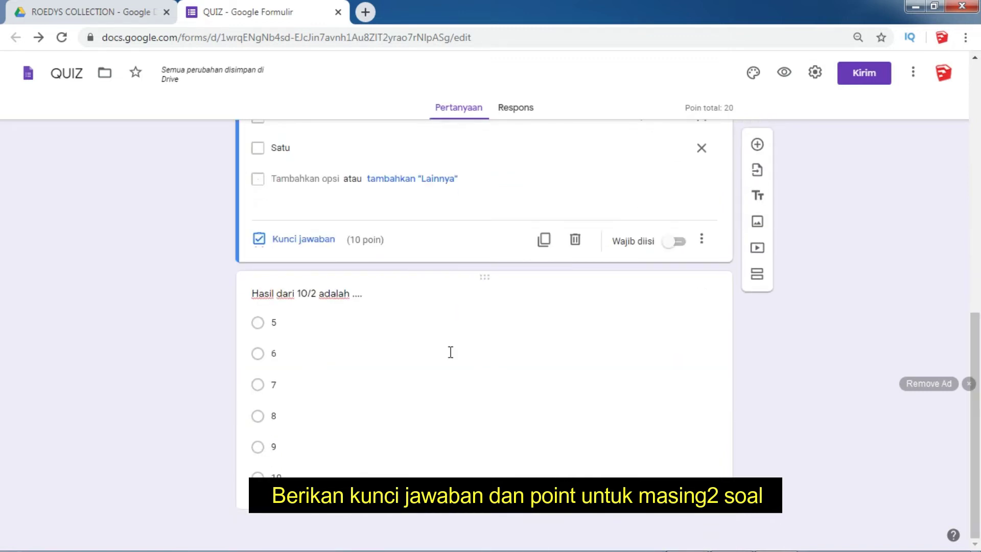
pyautogui.click(339, 294)
pyautogui.click(276, 488)
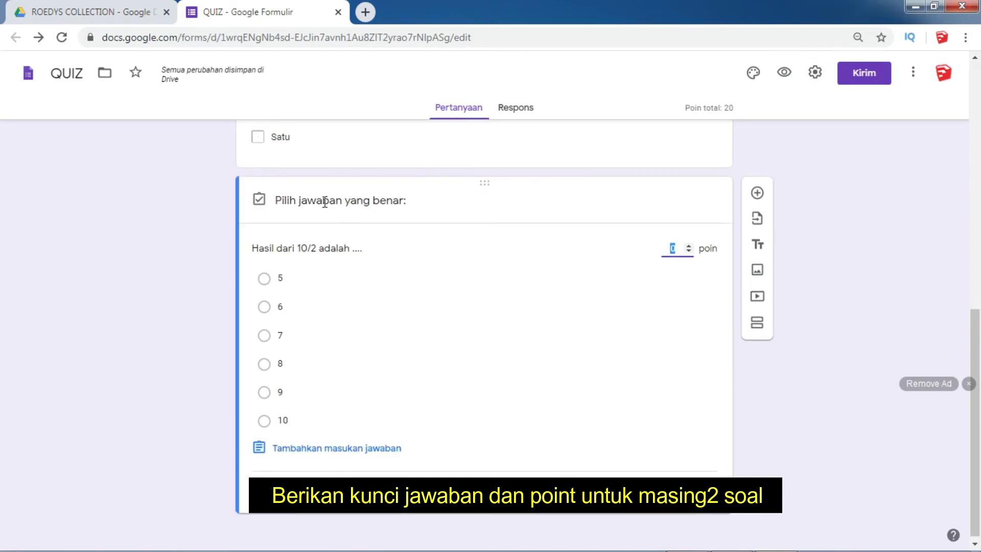
pyautogui.click(279, 280)
pyautogui.click(676, 249)
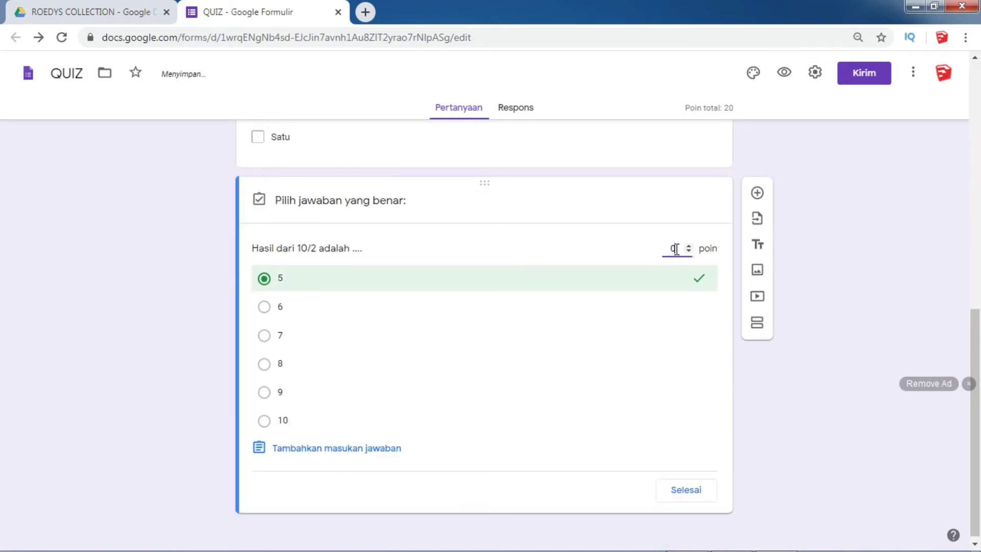
pyautogui.write('10')
pyautogui.click(699, 491)
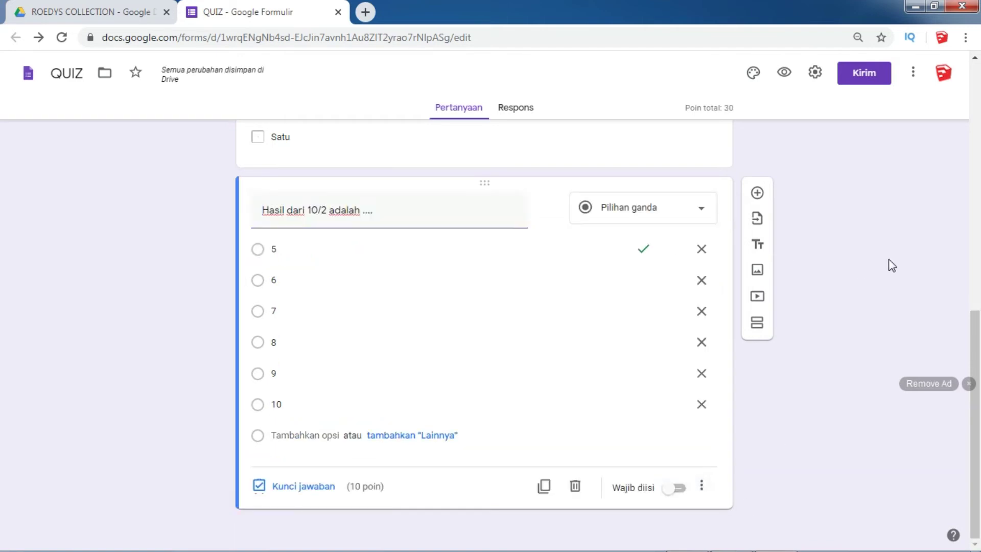
# Step: Preview the quiz form and fill in the respondent's e-mail address
pyautogui.moveTo(975, 314); pyautogui.dragTo(976, 54)
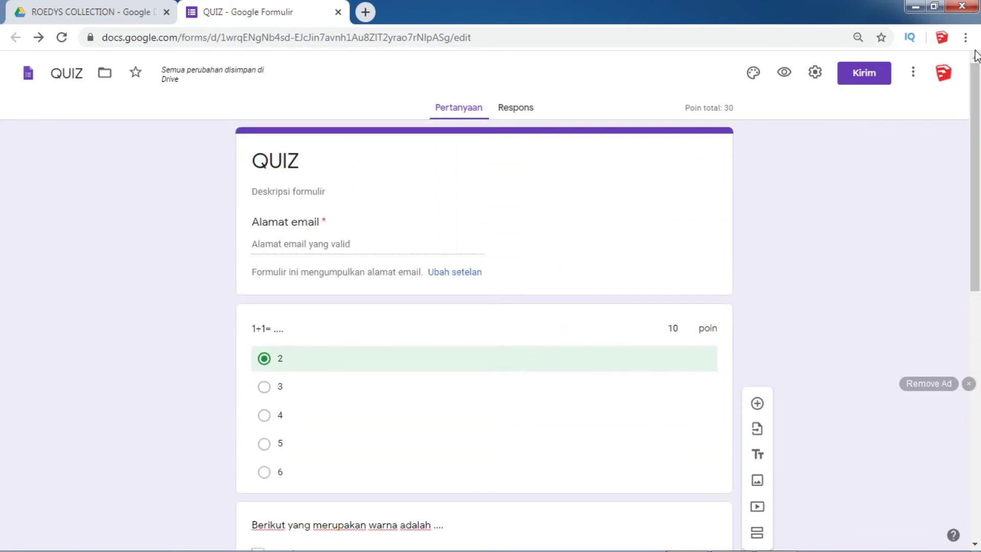
pyautogui.click(784, 72)
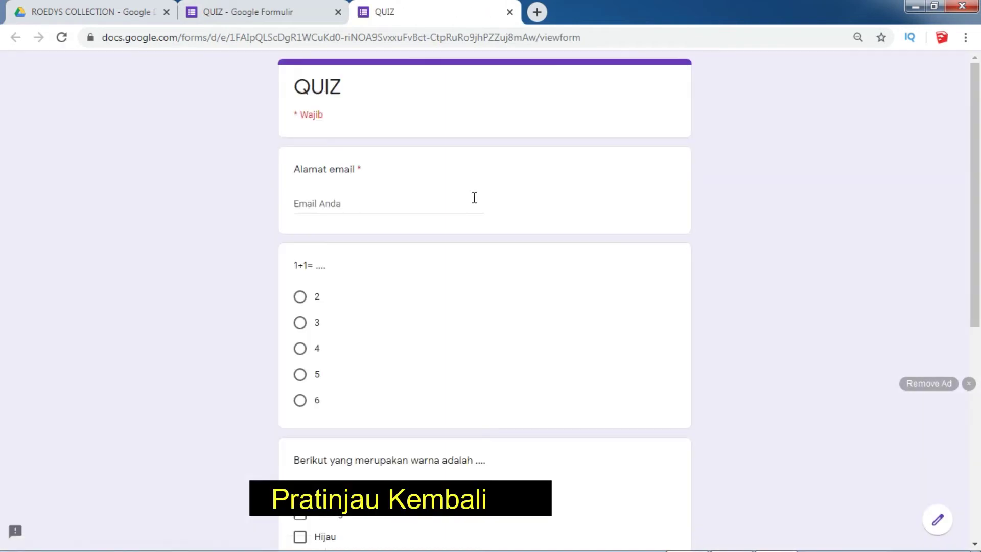
pyautogui.click(380, 205)
pyautogui.click(361, 232)
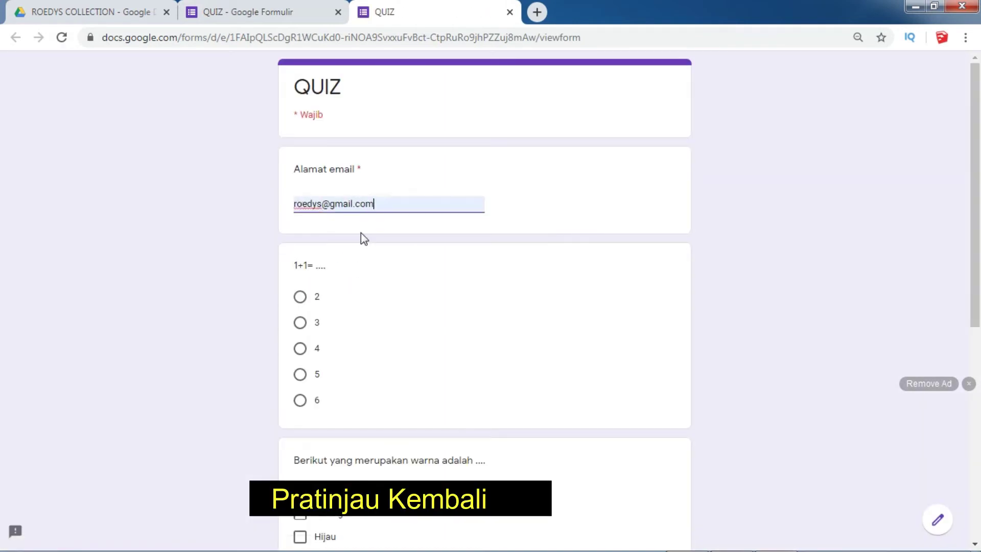
pyautogui.scroll(-2, 644, 204)
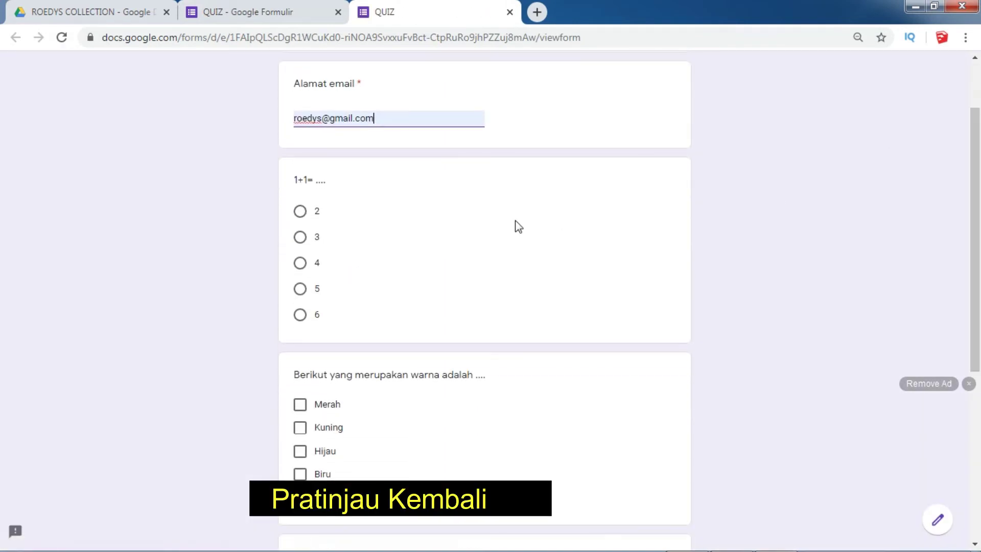
# Step: Answer the preview's 1+1 question with 2 and the colour question with Merah, Kuning, Hijau and Biru, and close the preview without submitting
pyautogui.click(314, 214)
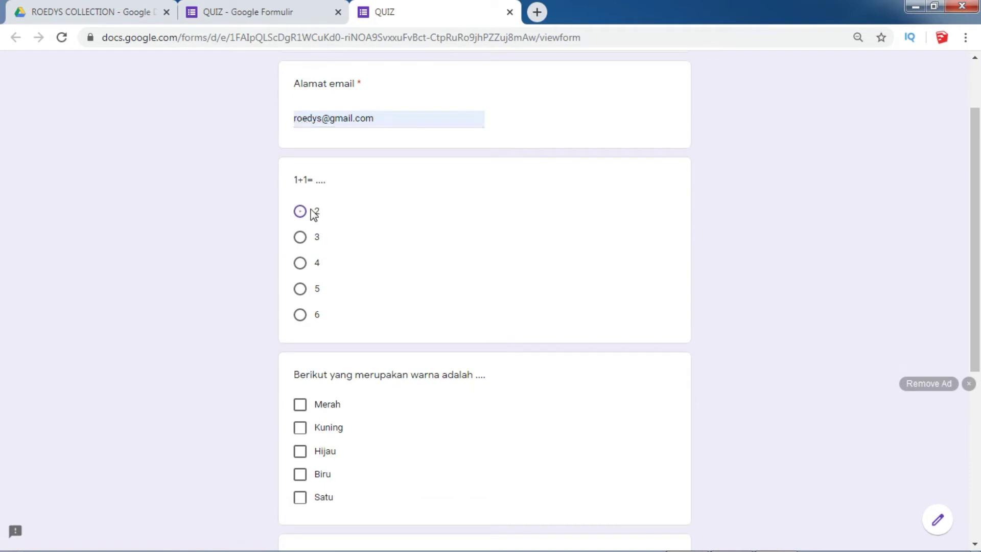
pyautogui.click(304, 404)
pyautogui.click(305, 429)
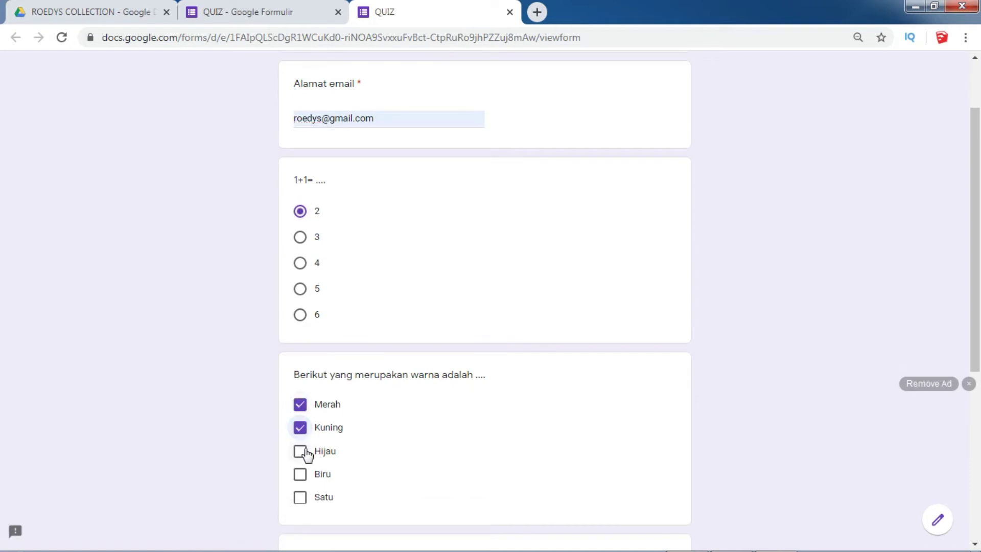
pyautogui.click(307, 452)
pyautogui.click(307, 476)
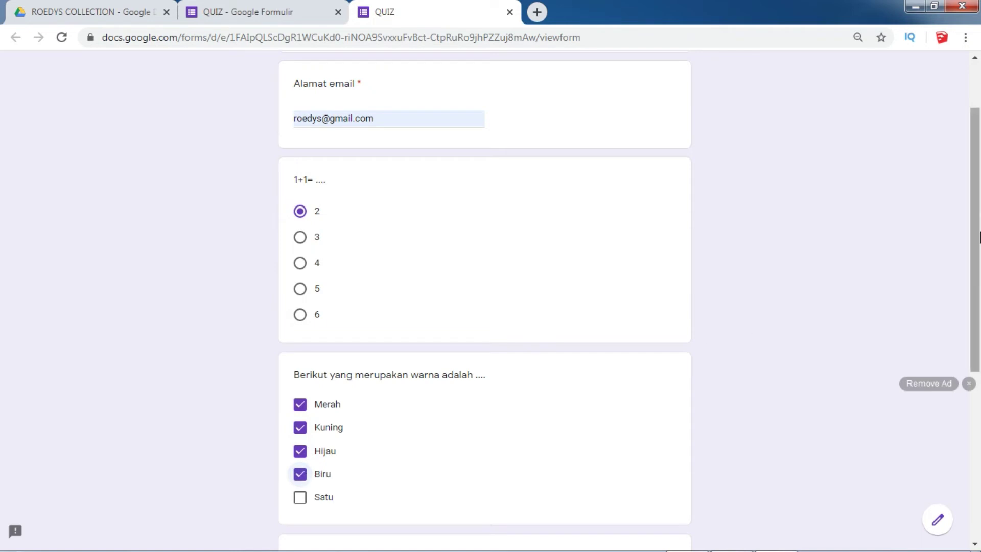
pyautogui.moveTo(975, 238); pyautogui.dragTo(979, 392)
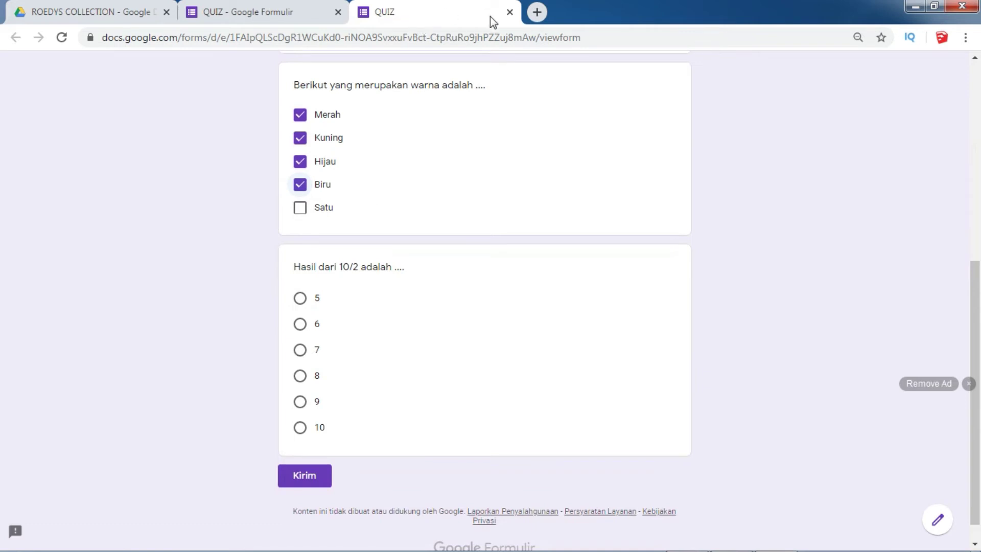
pyautogui.click(509, 13)
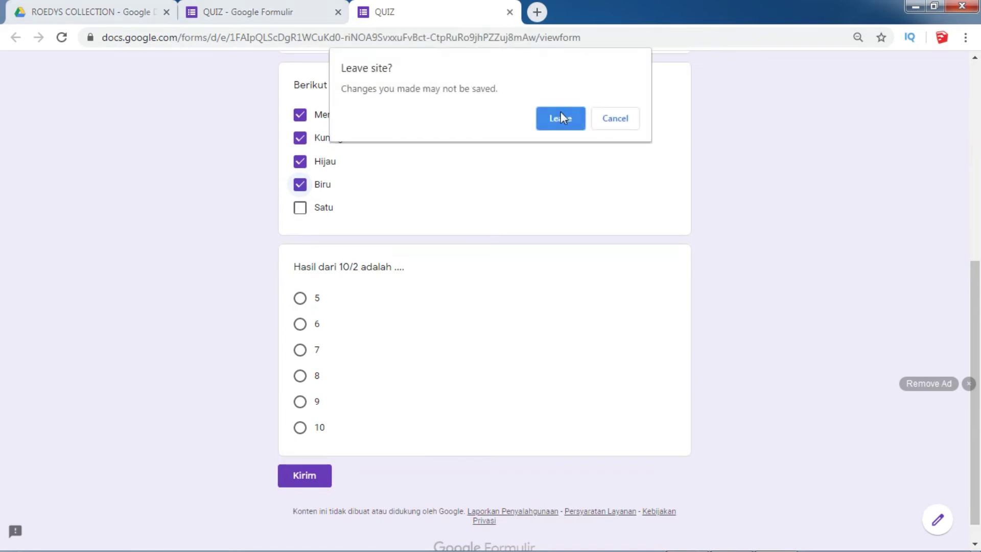
pyautogui.click(560, 118)
# Step: Change the type of the 10/2 question from multiple choice to Jawaban singkat
pyautogui.moveTo(980, 168); pyautogui.dragTo(980, 384)
pyautogui.click(680, 234)
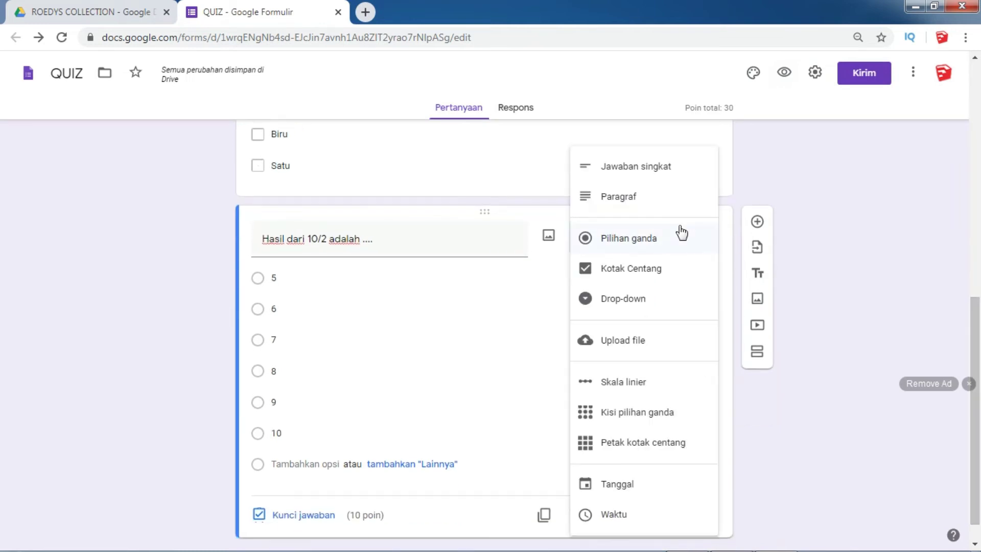
pyautogui.click(659, 176)
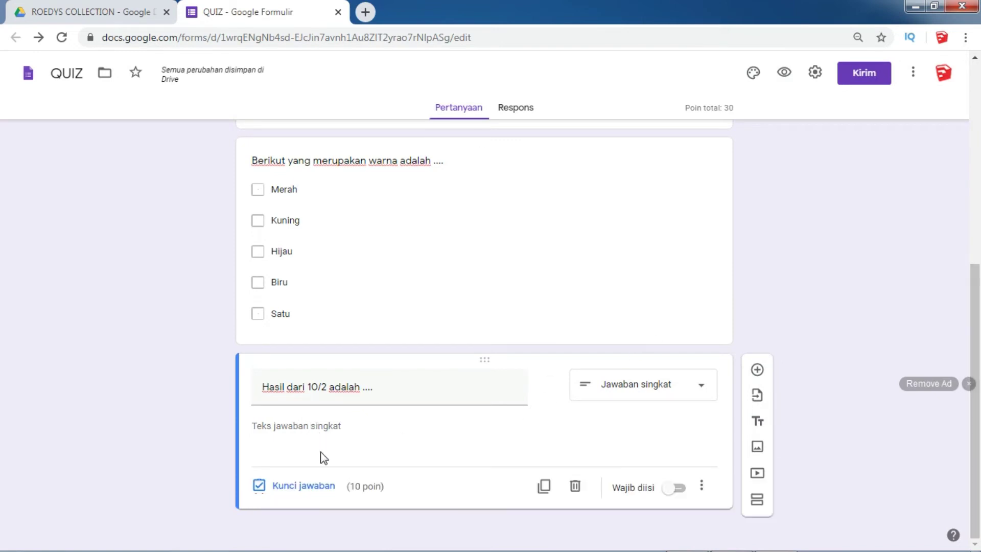
# Step: Add 5 as the correct answer in the answer key of the short-answer 10/2 question
pyautogui.click(305, 486)
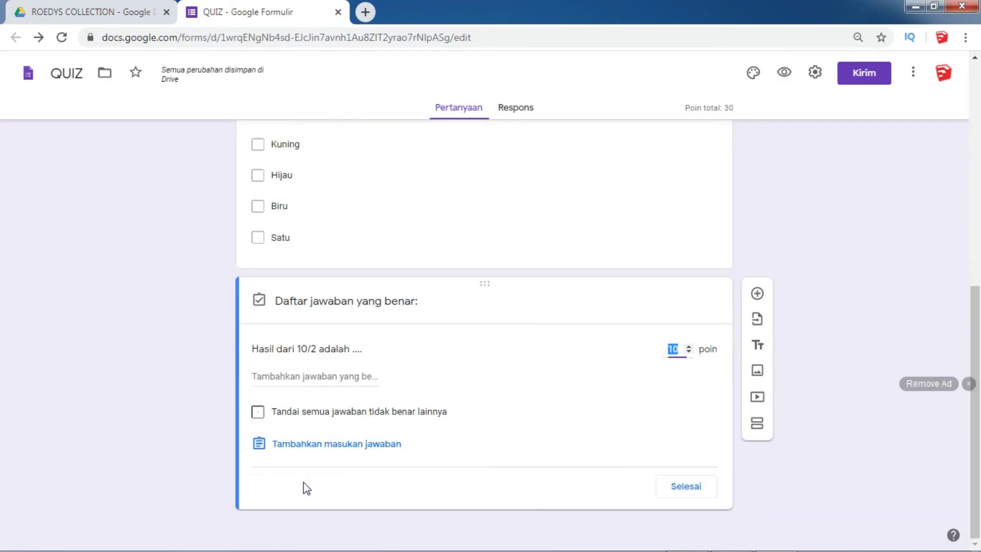
pyautogui.click(332, 377)
pyautogui.click(317, 375)
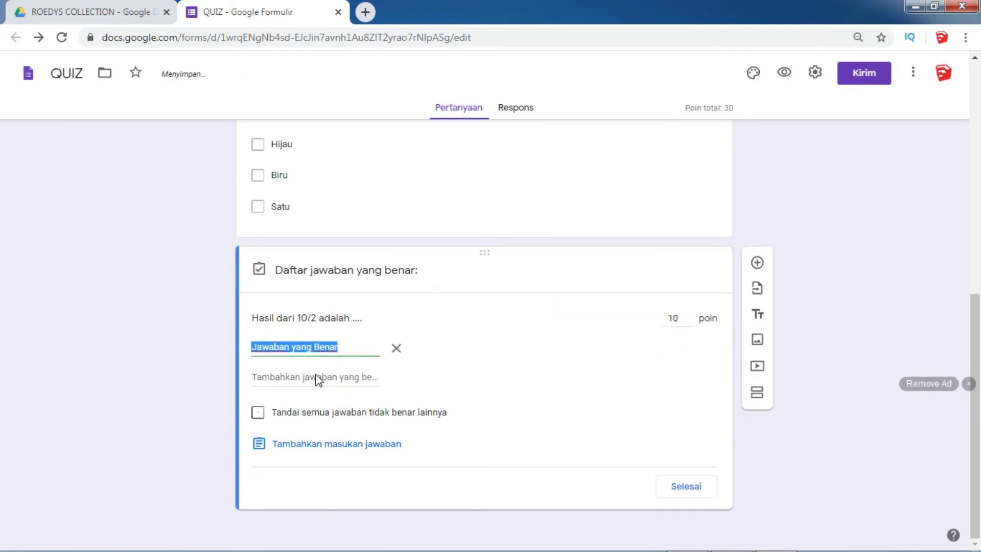
pyautogui.write('5')
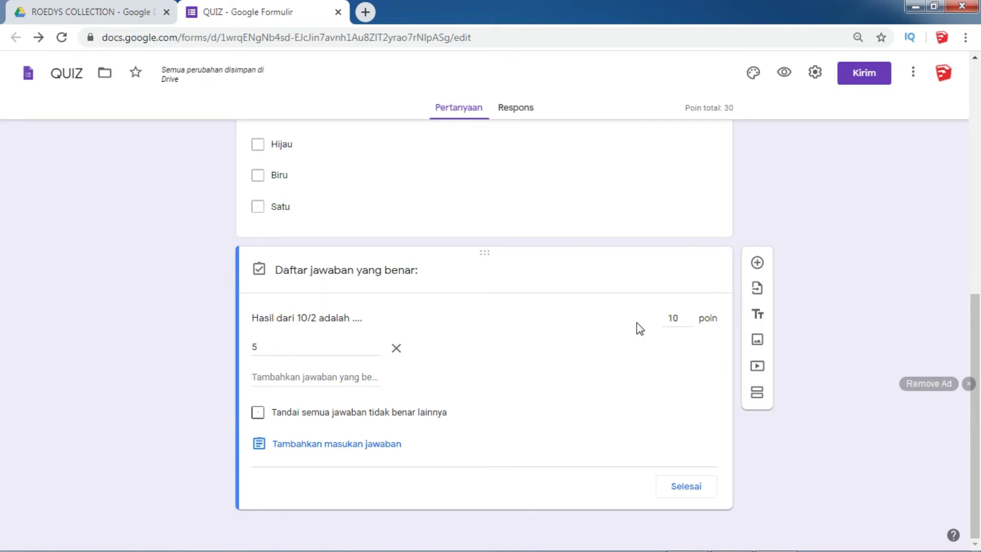
pyautogui.click(690, 486)
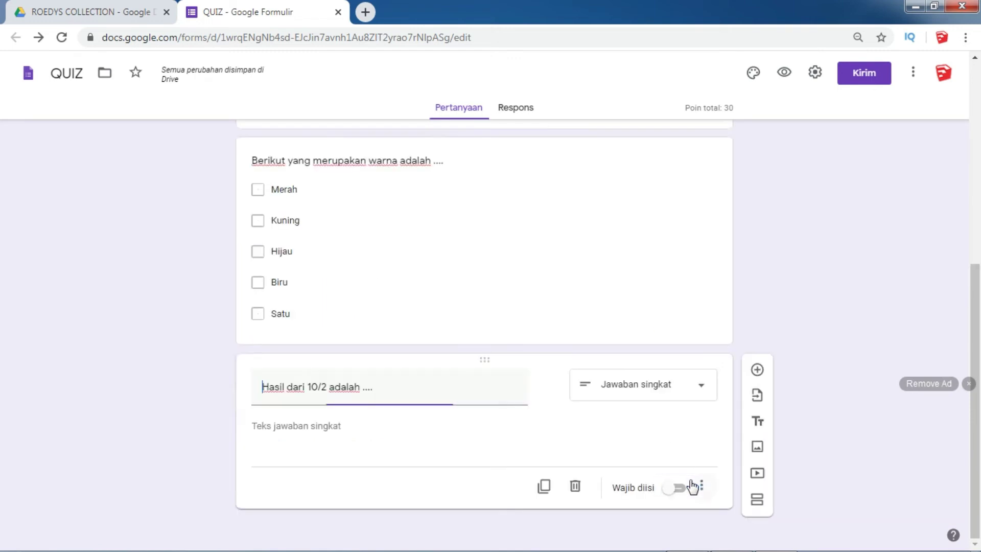
# Step: Make the 10/2, colour and 1+1 questions required with Wajib diisi
pyautogui.click(687, 491)
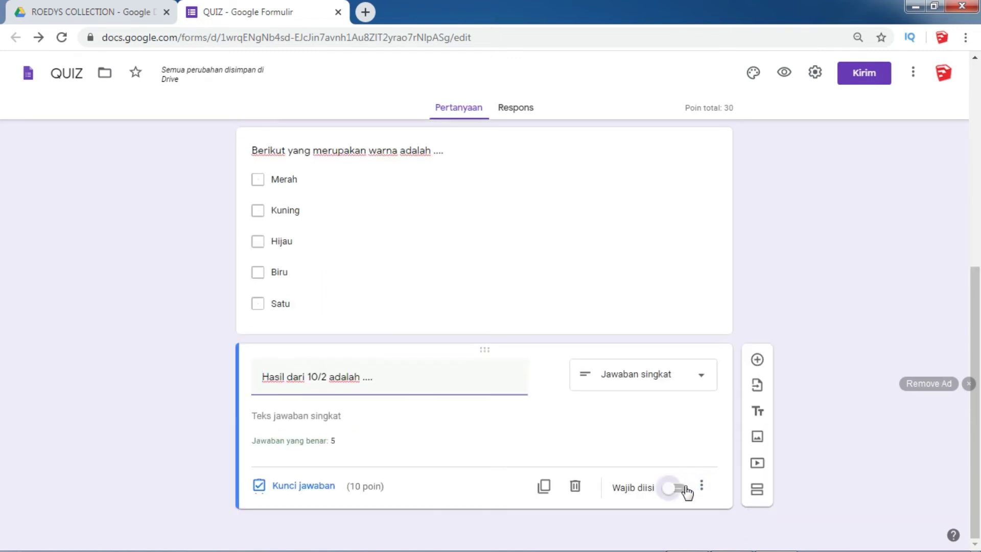
pyautogui.click(655, 317)
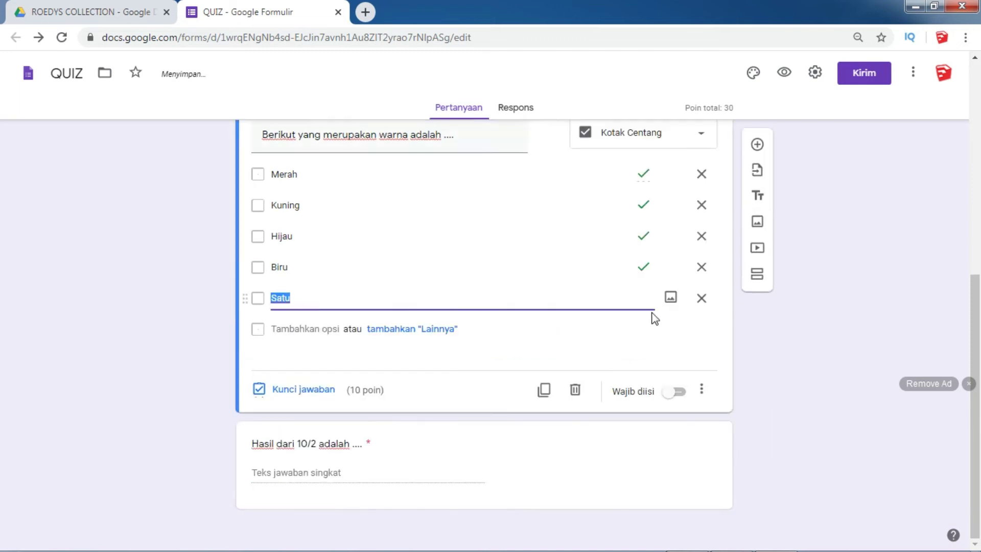
pyautogui.click(680, 391)
pyautogui.scroll(8, 978, 254)
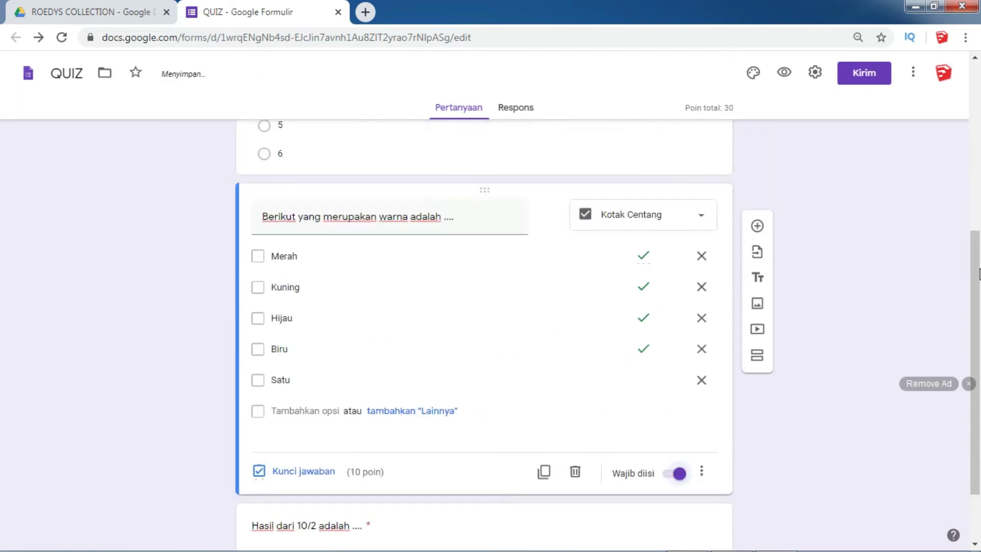
pyautogui.click(630, 451)
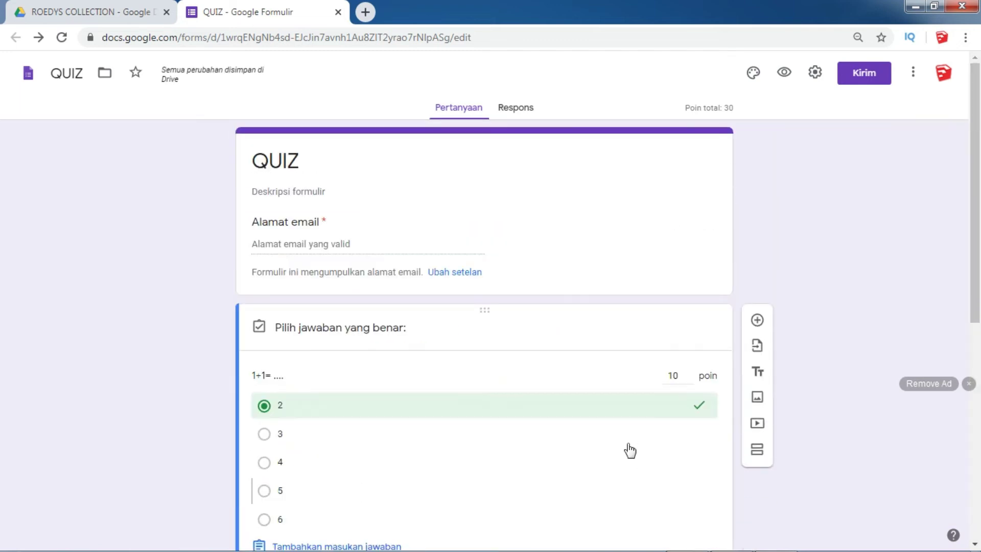
pyautogui.scroll(-4, 975, 230)
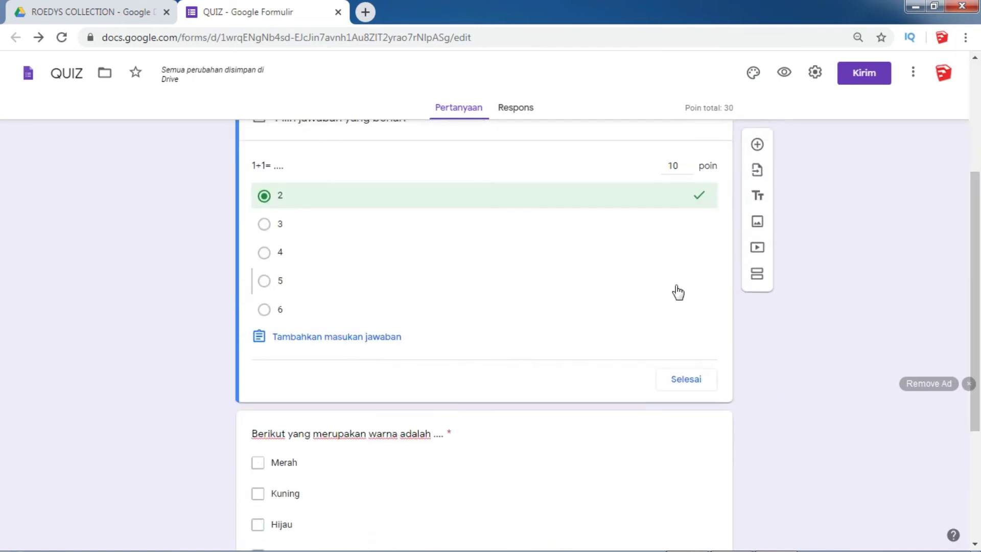
pyautogui.click(695, 379)
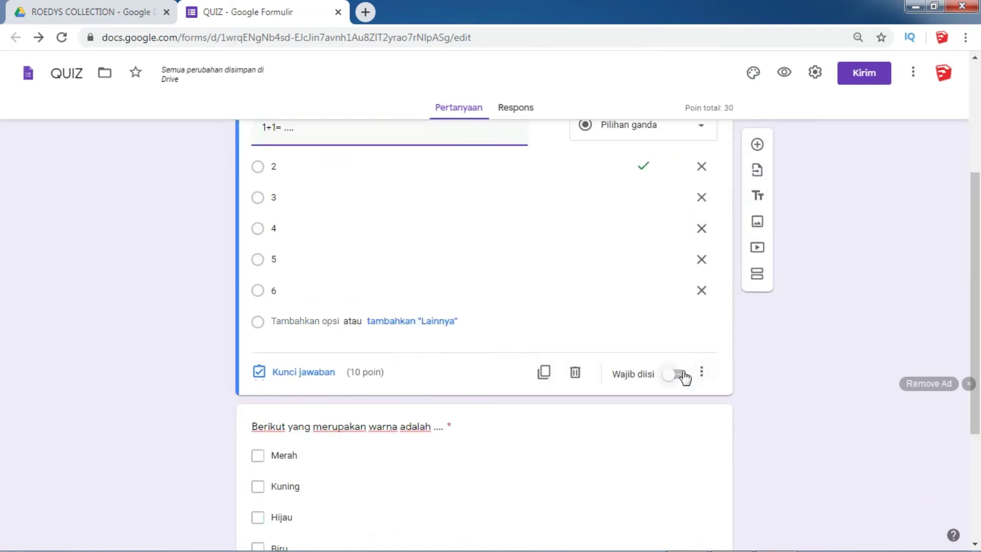
pyautogui.click(682, 374)
# Step: Add response validation to the 10/2 question that accepts only Angka of the kind Bilangan bulat, with the custom error text Harus Angka
pyautogui.scroll(-4, 975, 307)
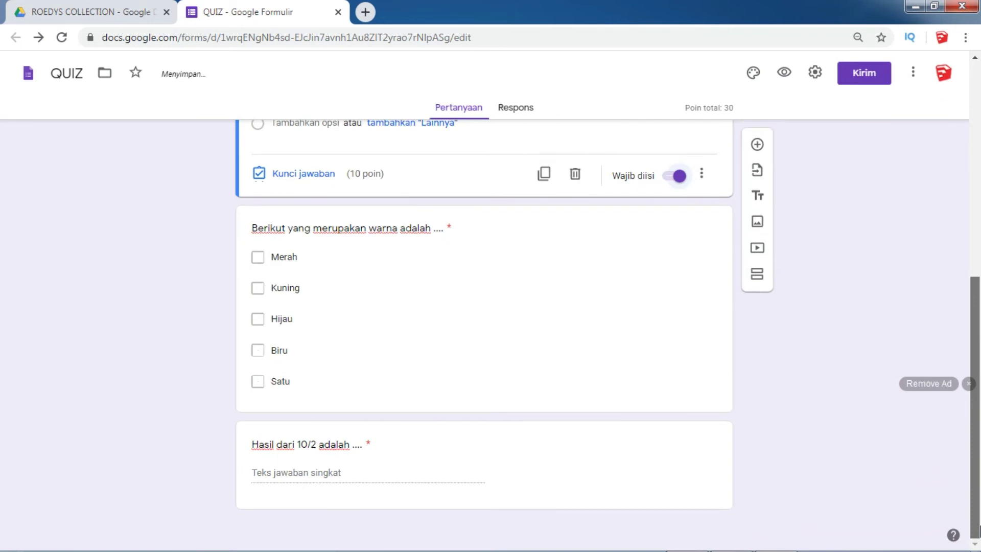
pyautogui.click(394, 456)
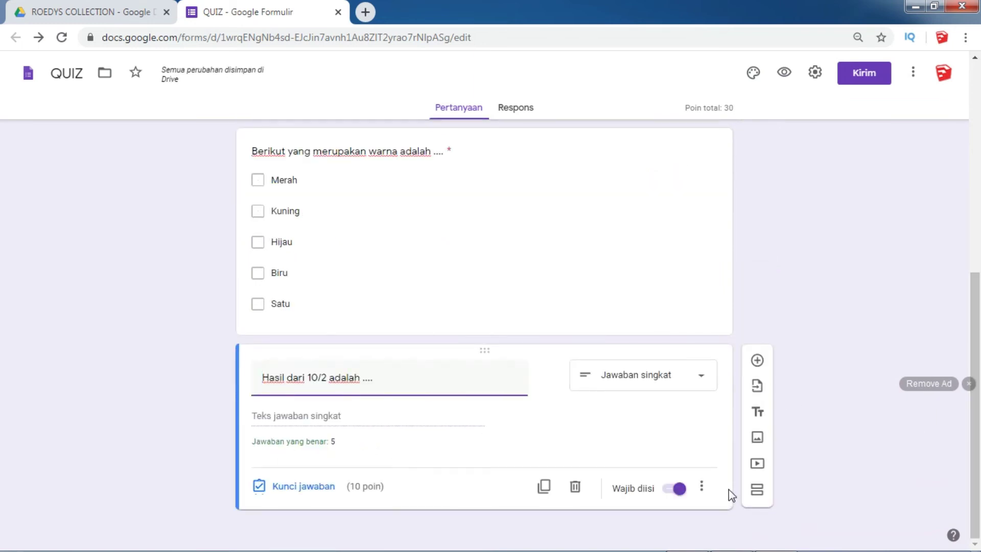
pyautogui.click(703, 487)
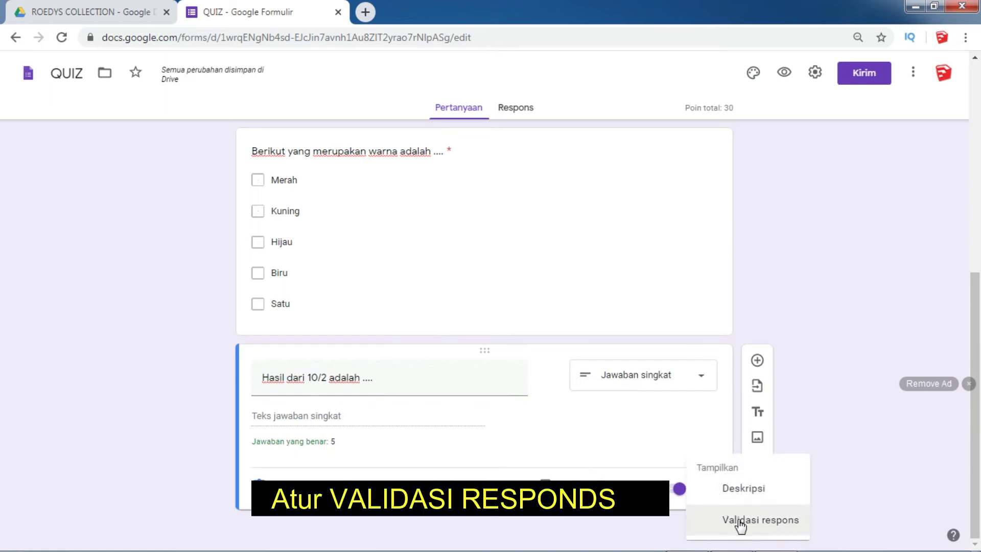
pyautogui.click(738, 519)
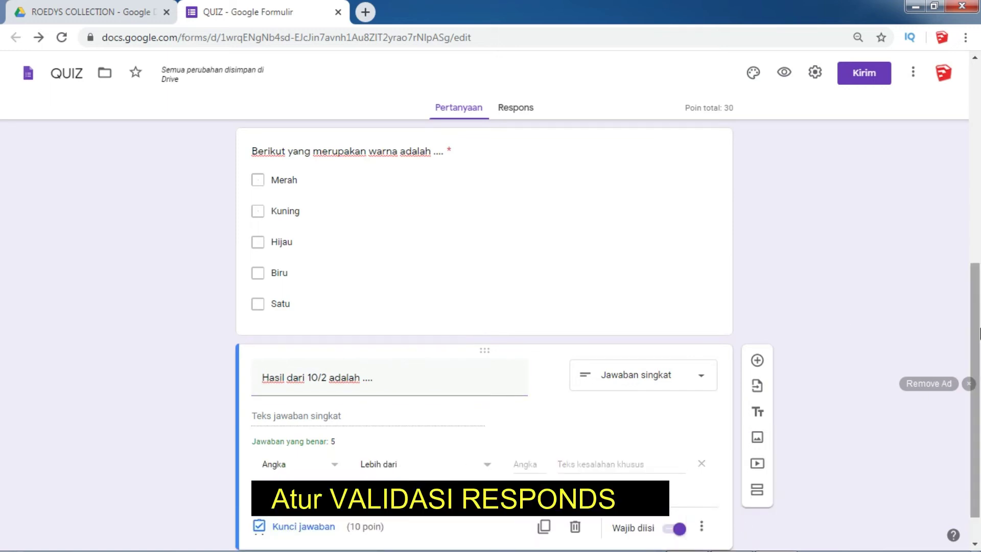
pyautogui.moveTo(976, 375); pyautogui.dragTo(977, 396)
pyautogui.click(427, 431)
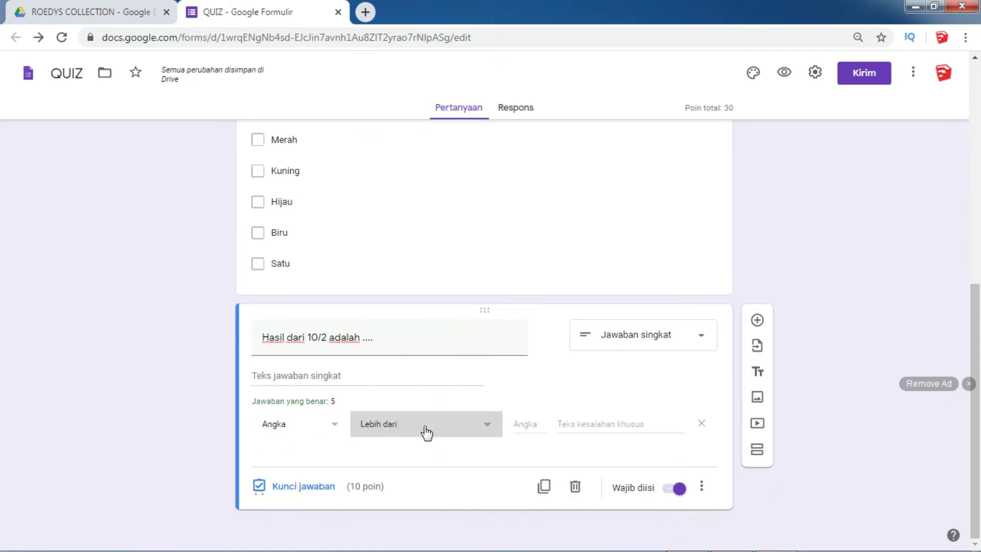
pyautogui.click(408, 522)
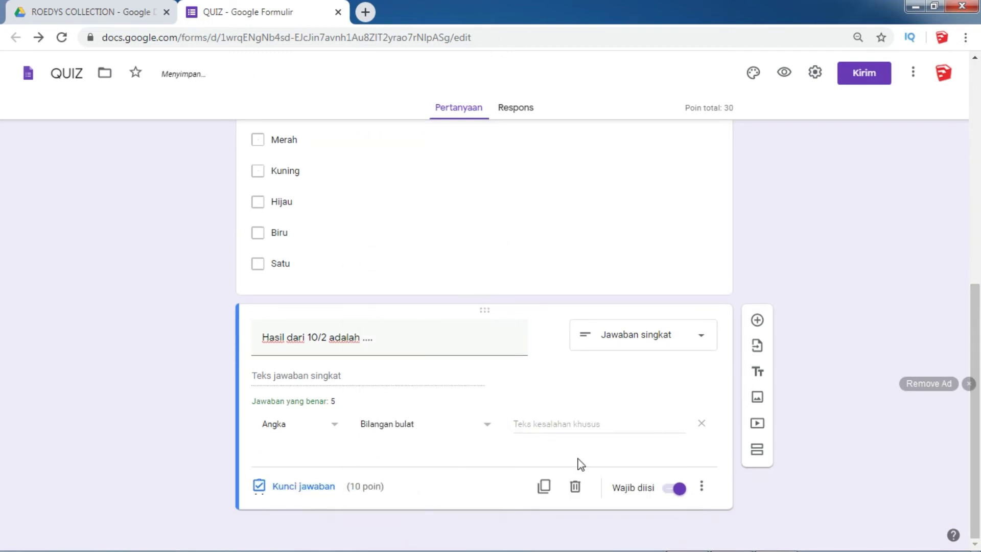
pyautogui.write('Harus Angka')
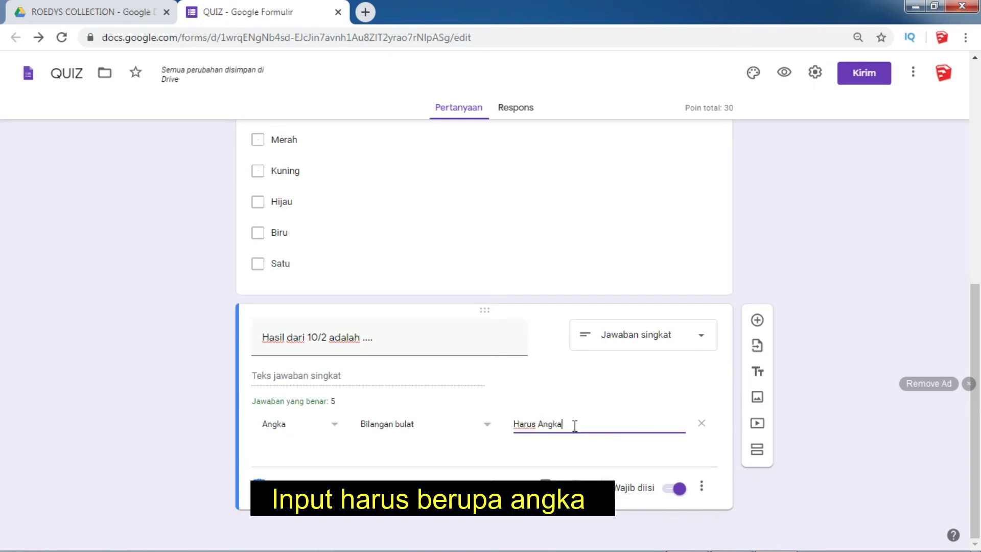
pyautogui.click(780, 280)
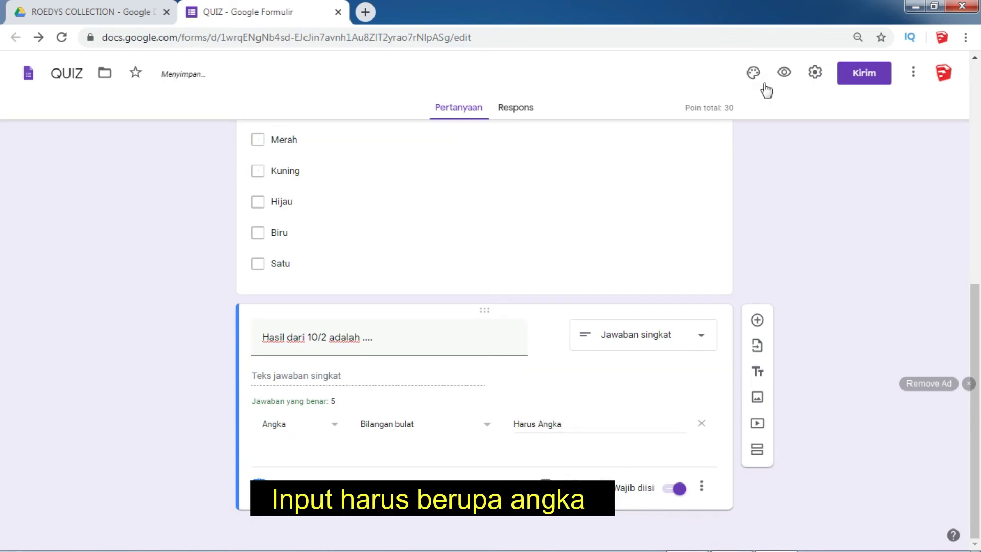
# Step: Preview the form, fill in the respondent's email address and answer the 1+1 question with 2
pyautogui.click(784, 73)
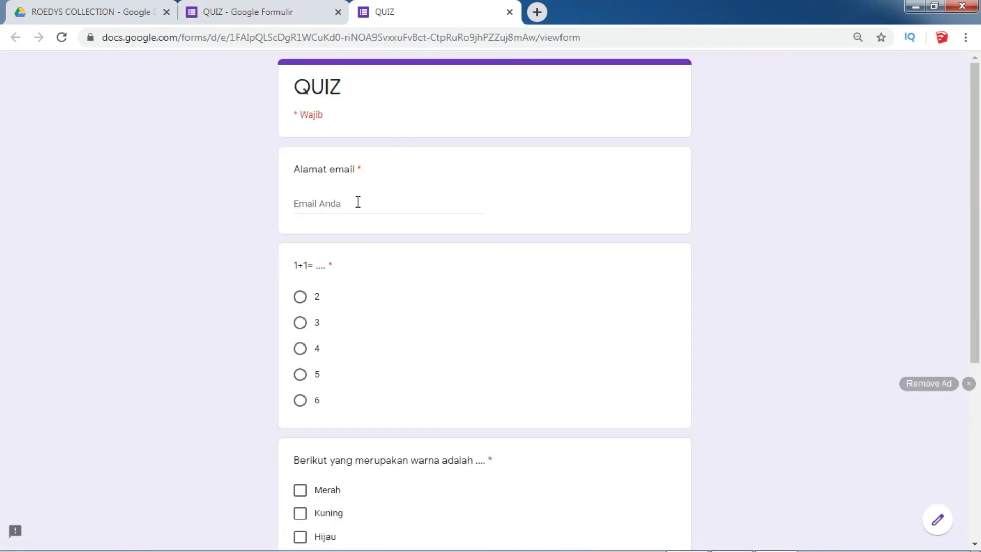
pyautogui.click(337, 203)
pyautogui.click(333, 231)
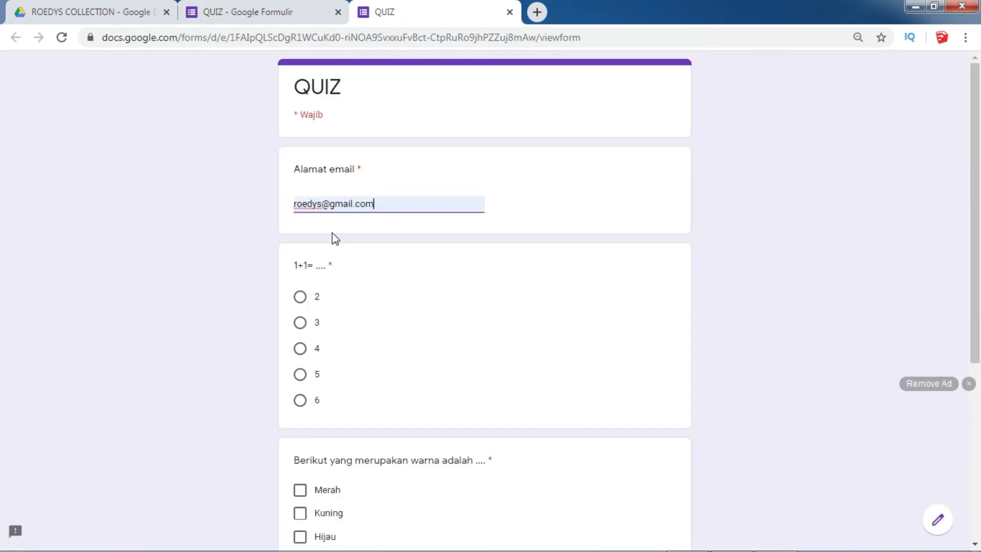
pyautogui.click(301, 296)
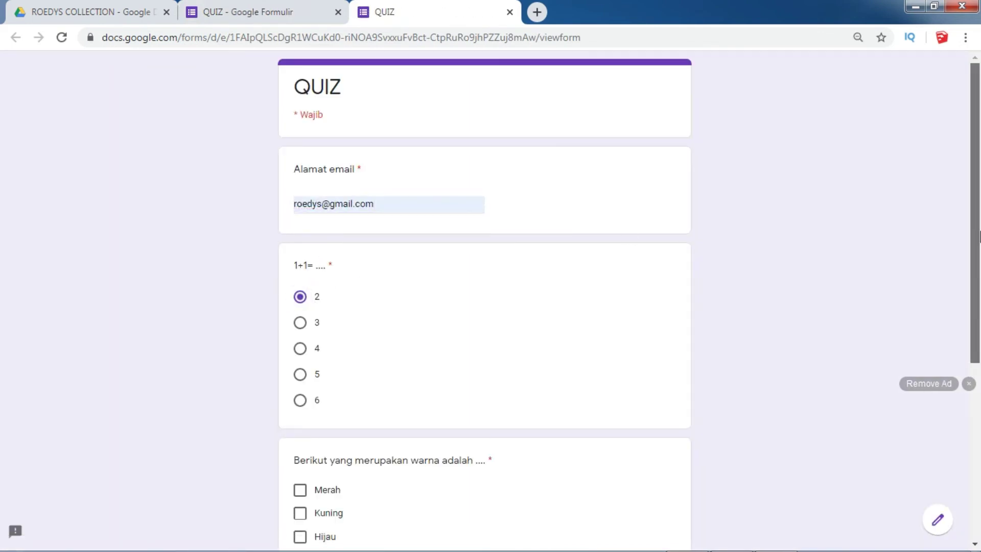
pyautogui.scroll(-5, 979, 380)
# Step: Answer the colour question in the preview with Merah, Kuning, Hijau and Biru
pyautogui.doubleClick(490, 221)
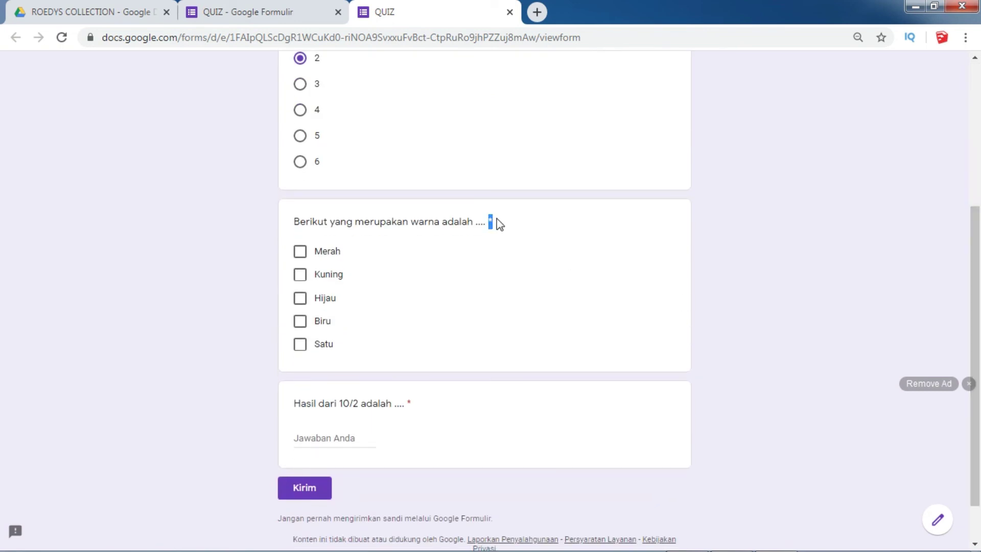
pyautogui.click(300, 250)
pyautogui.click(301, 276)
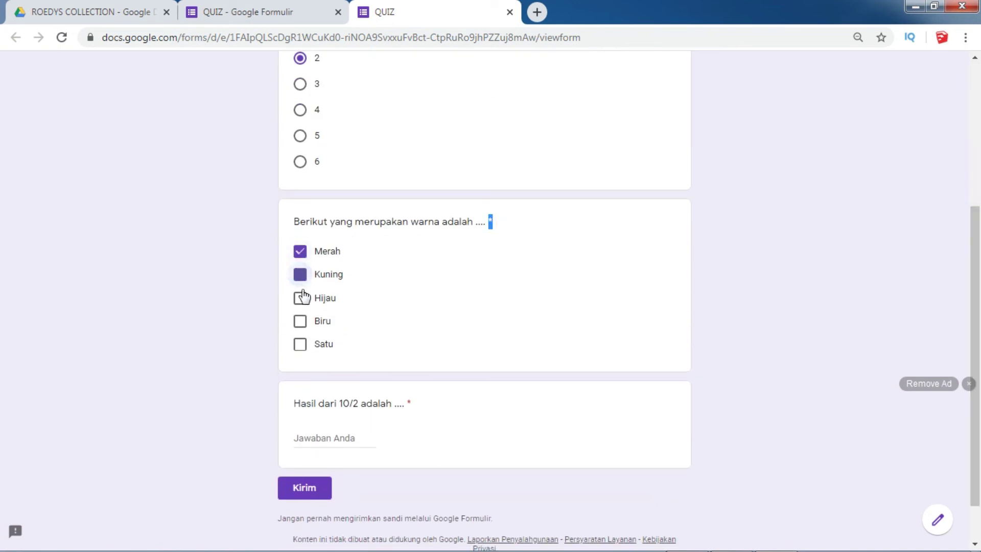
pyautogui.click(302, 299)
pyautogui.click(305, 326)
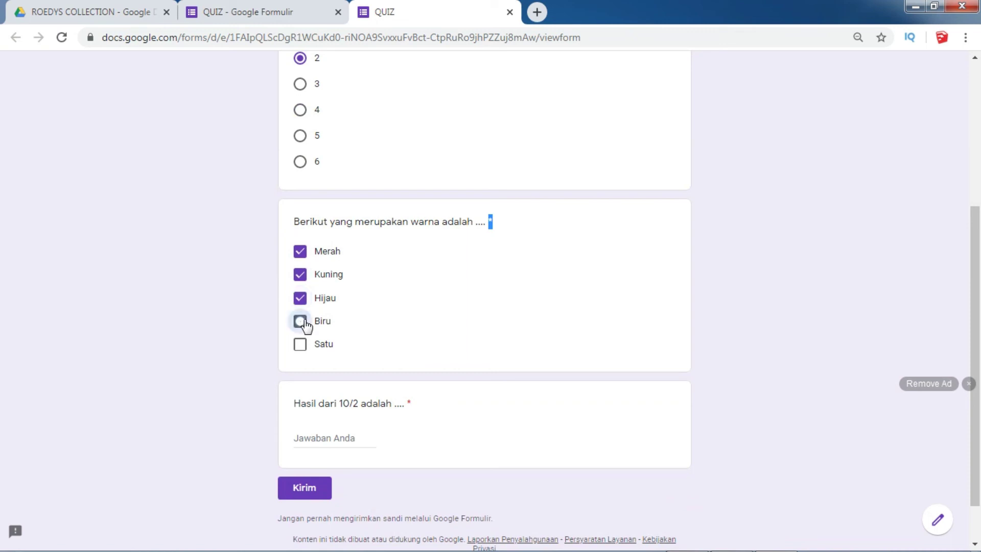
# Step: Try to submit the quiz with the 10/2 answer left empty and with the text answer lima
pyautogui.click(323, 498)
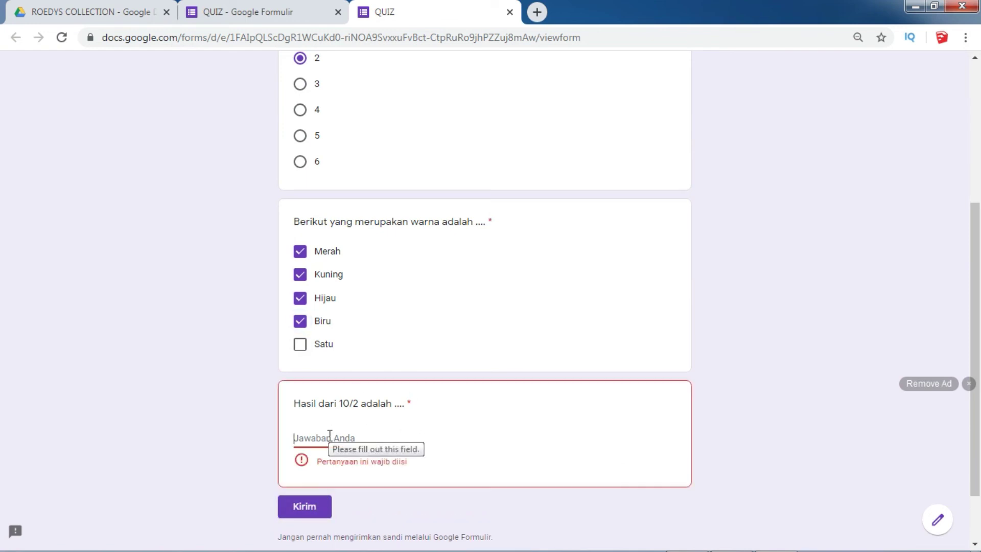
pyautogui.write('lima')
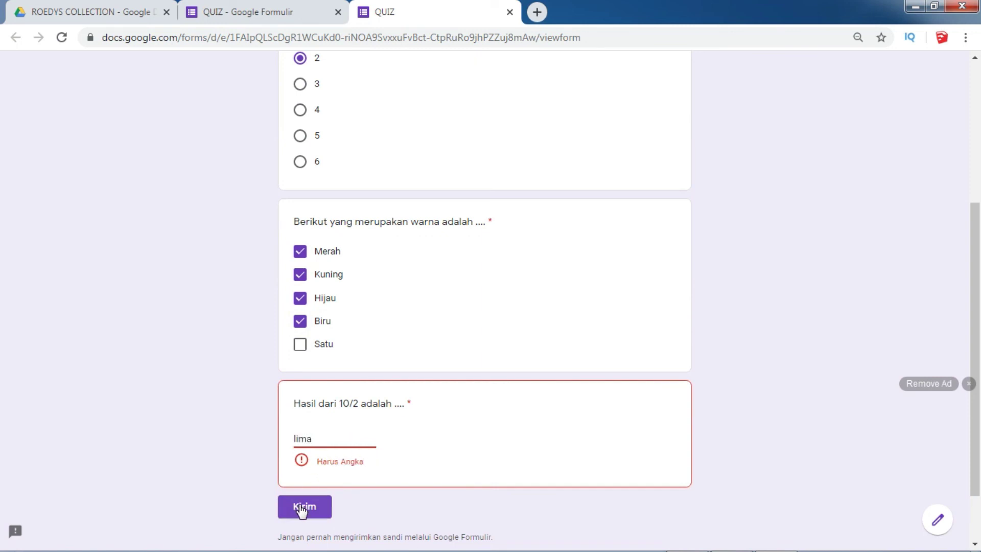
pyautogui.click(303, 507)
# Step: Replace the 10/2 answer with 5, submit the quiz and close the preview
pyautogui.moveTo(333, 442); pyautogui.dragTo(150, 439)
pyautogui.write('5')
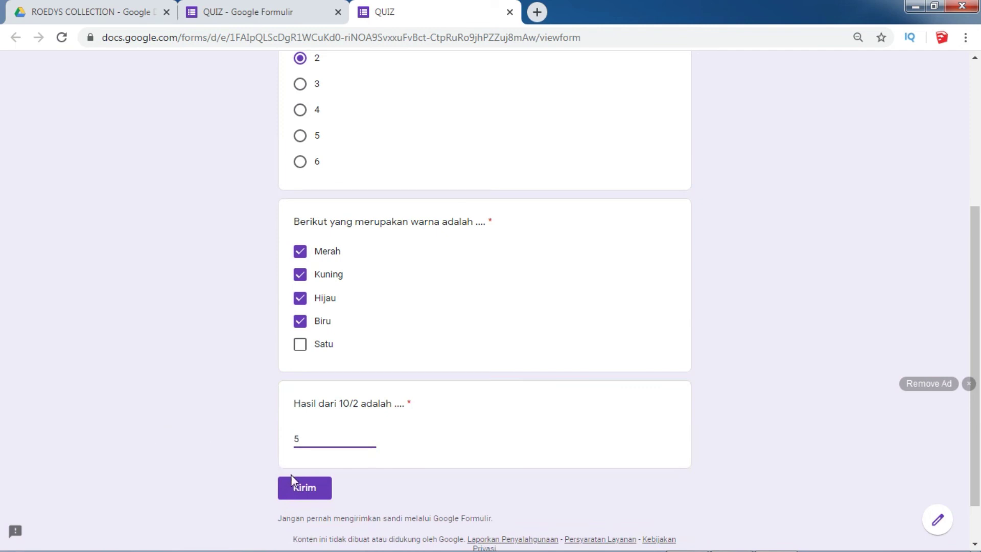
pyautogui.click(301, 487)
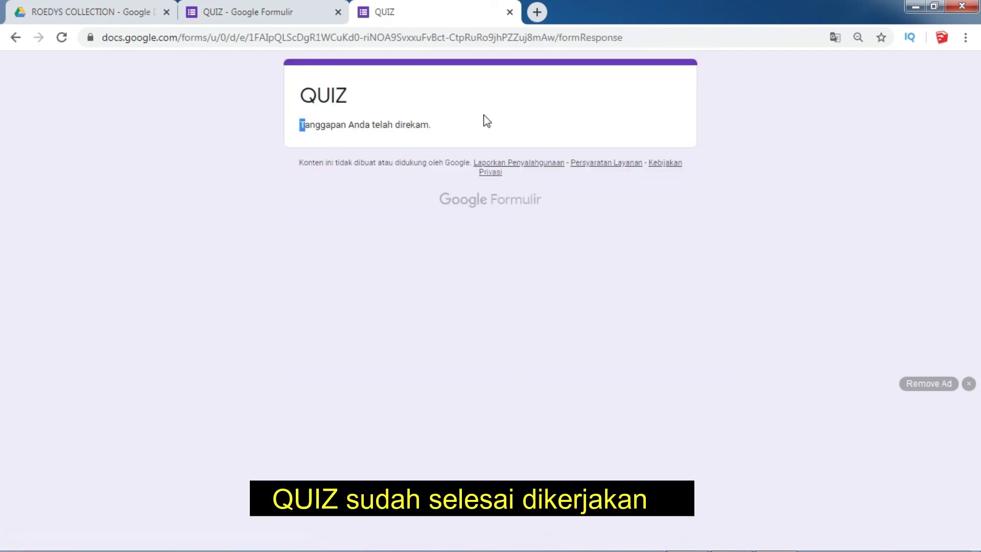
pyautogui.moveTo(487, 121); pyautogui.dragTo(476, 137)
pyautogui.click(509, 12)
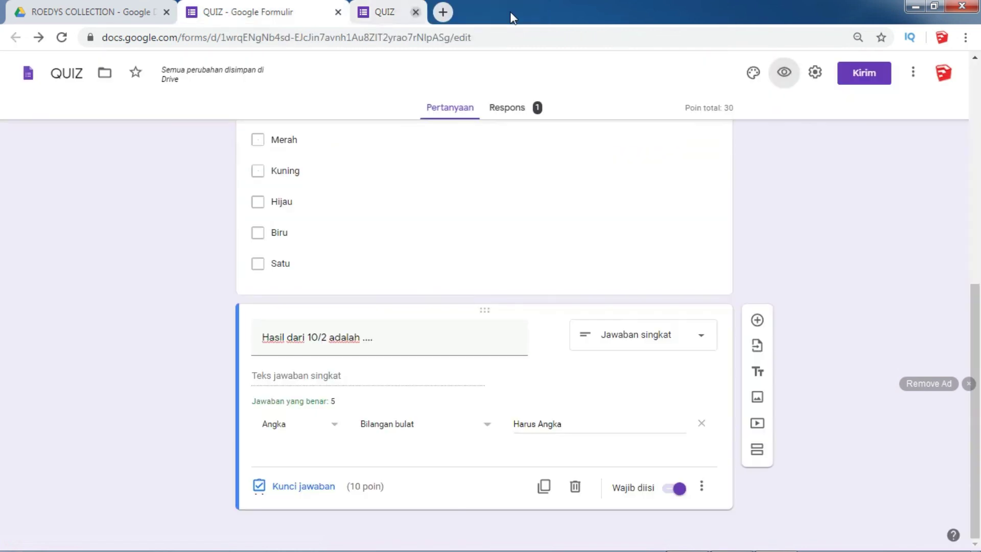
# Step: Examine the quiz's response summary and the individual respondent's score and answers
pyautogui.click(522, 118)
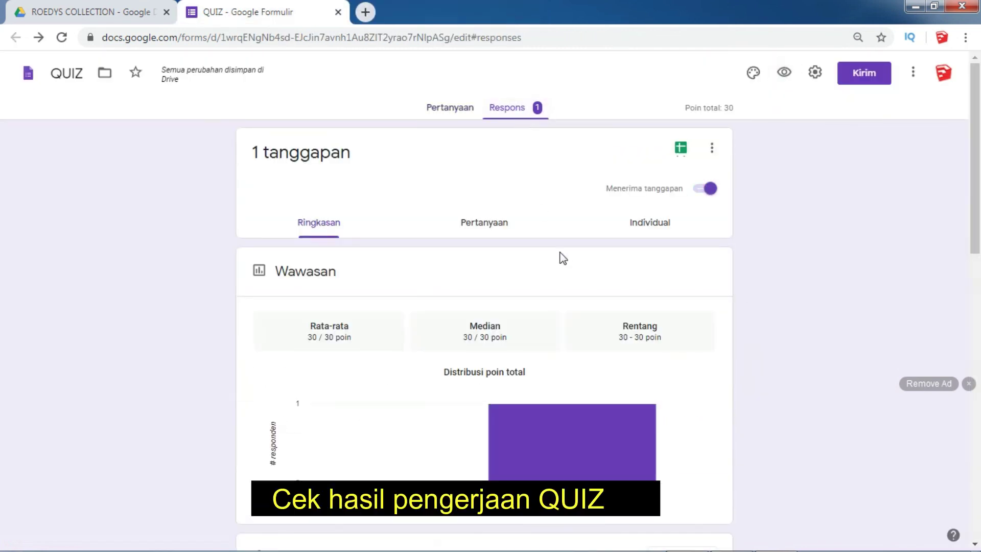
pyautogui.moveTo(977, 174)
pyautogui.mouseDown()
pyautogui.moveTo(979, 229)
pyautogui.moveTo(978, 174)
pyautogui.mouseUp()
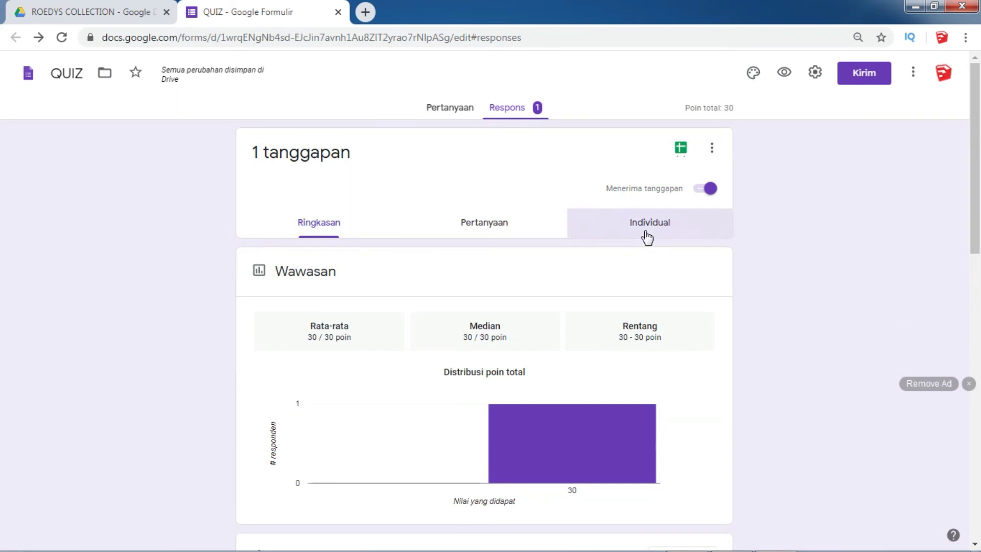
pyautogui.click(648, 238)
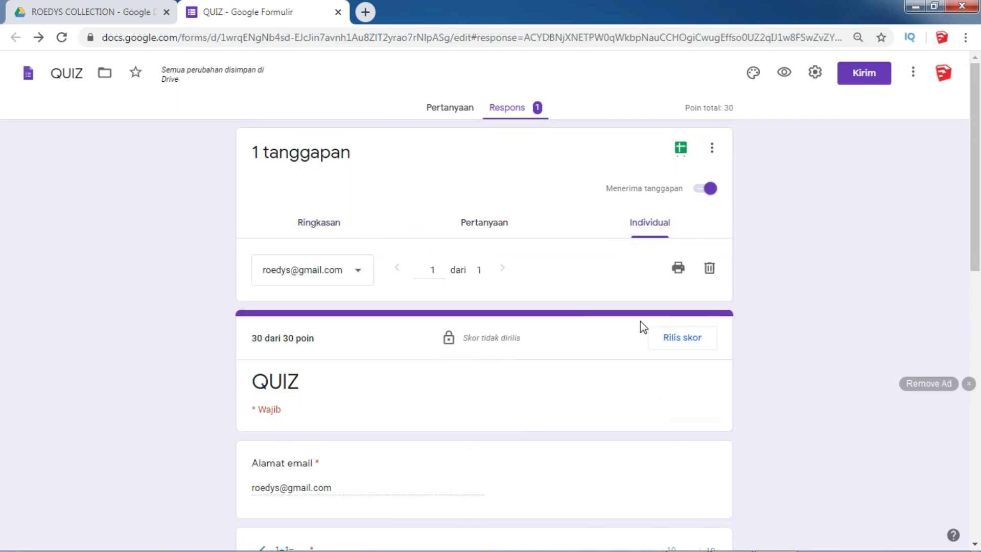
pyautogui.moveTo(977, 204); pyautogui.dragTo(977, 184)
pyautogui.moveTo(322, 345); pyautogui.dragTo(276, 339)
# Step: Check the available response options without choosing any, and close the QUIZ form after returning to its questions
pyautogui.click(712, 148)
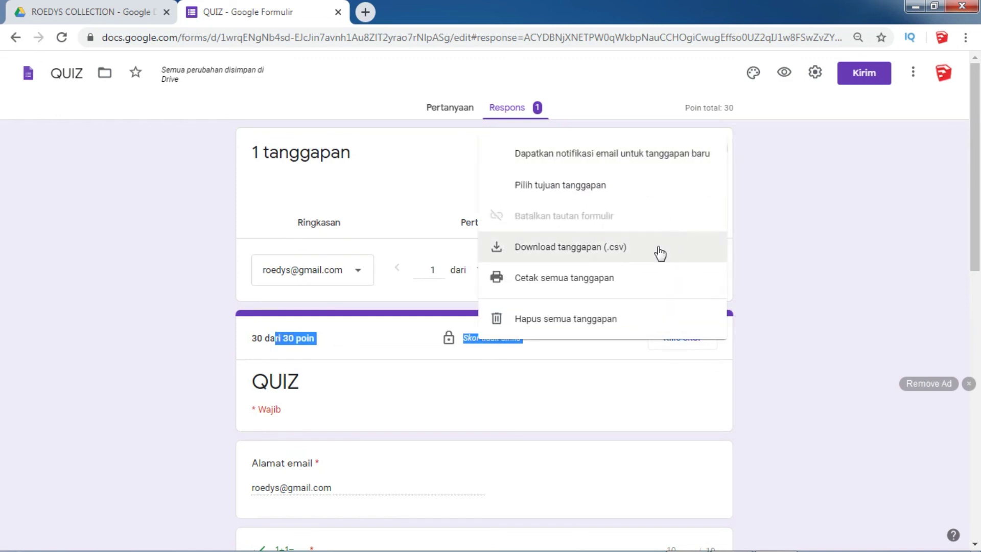
pyautogui.click(568, 99)
pyautogui.click(455, 119)
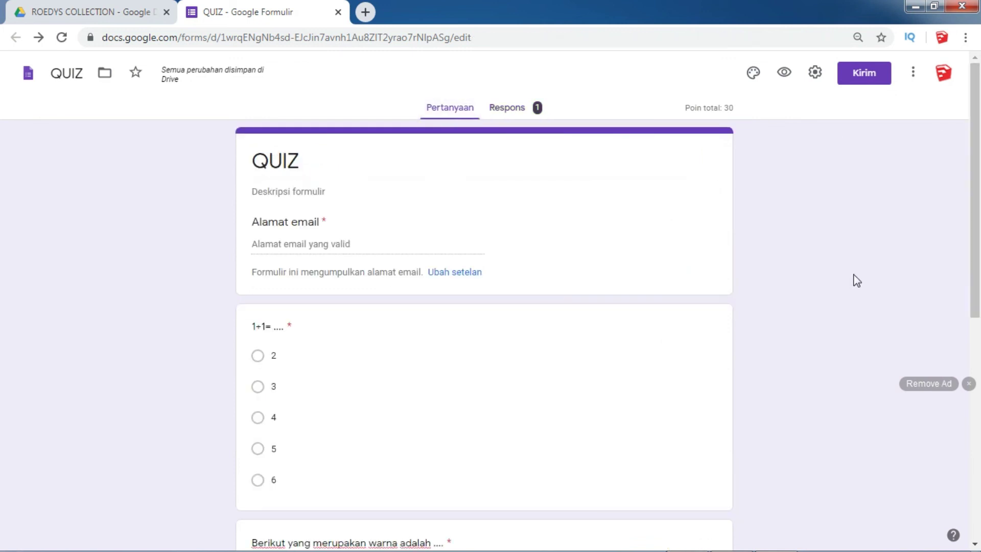
pyautogui.click(337, 13)
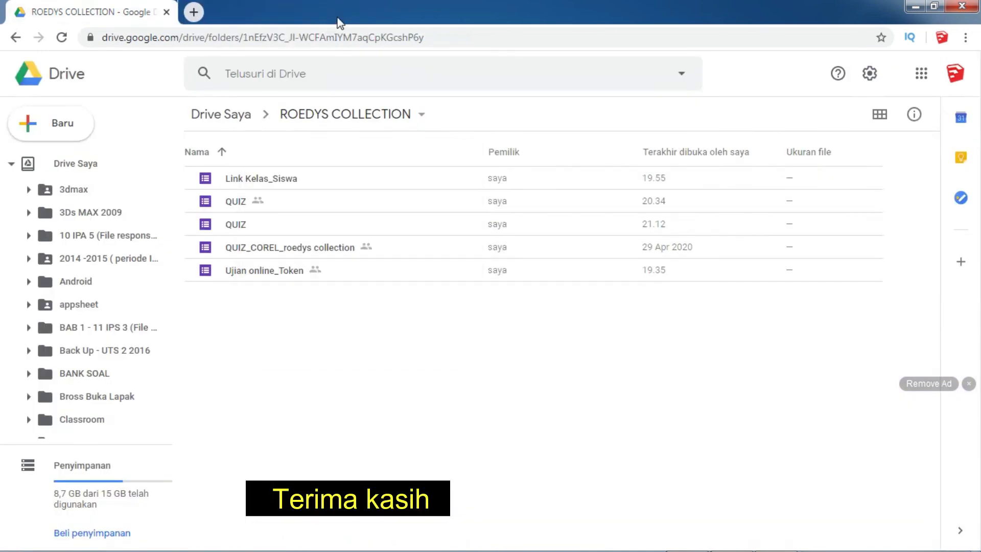